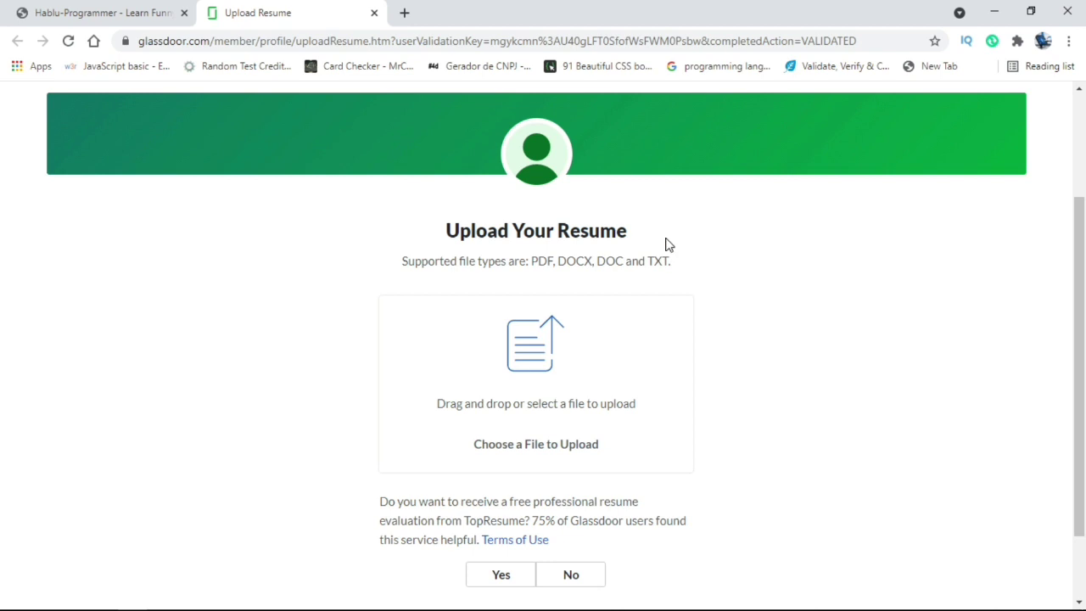
- Upload the downloaded PDF resume with the free TopResume evaluation set to Yes, and save the completed profile
{"action": "left_click_drag", "start_coordinate": [559, 261], "coordinate": [806, 266]}
{"action": "left_click", "coordinate": [701, 268]}
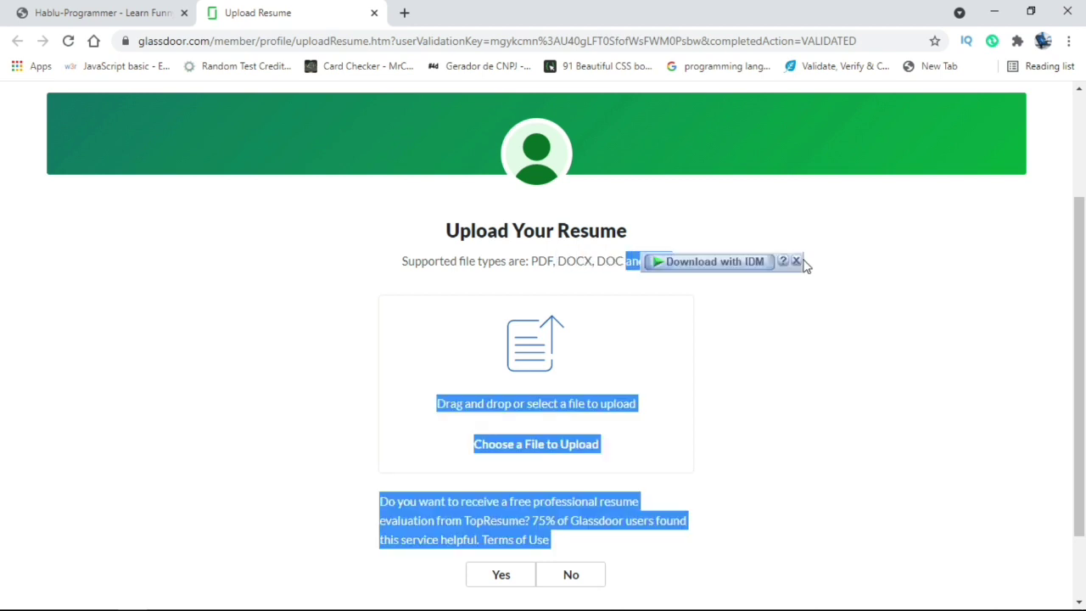
{"action": "left_click", "coordinate": [790, 345]}
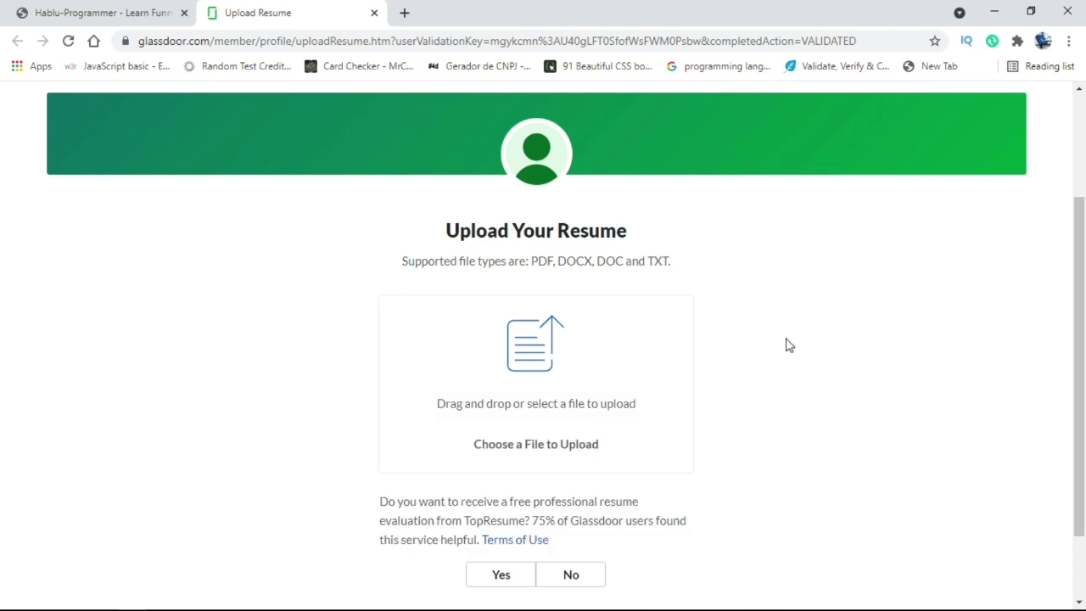
{"action": "scroll", "coordinate": [577, 415], "scroll_direction": "down", "scroll_amount": 2}
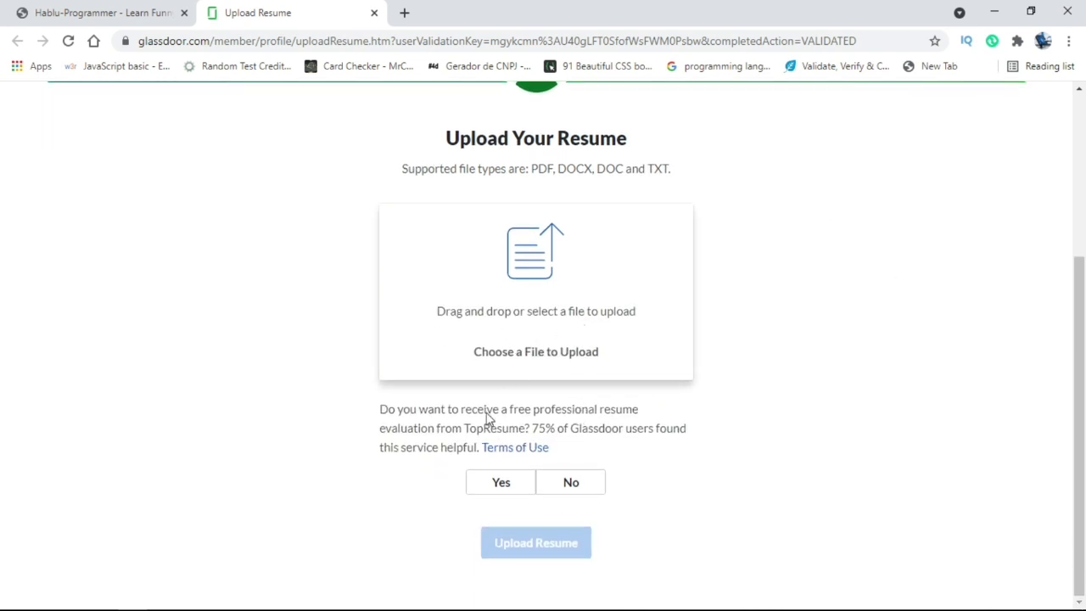
{"action": "left_click_drag", "start_coordinate": [261, 592], "coordinate": [539, 293]}
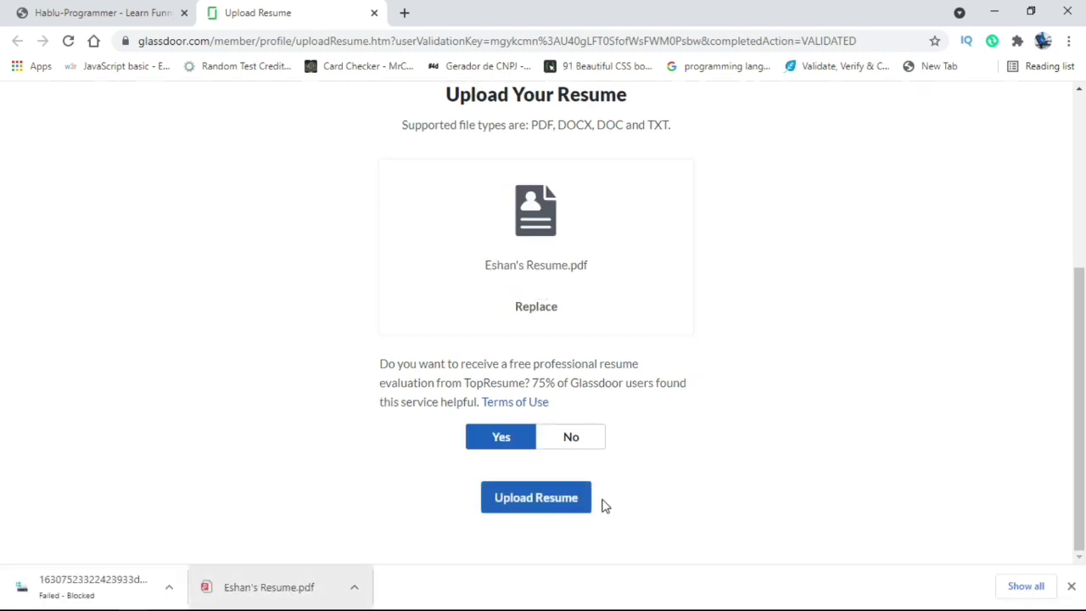
{"action": "left_click", "coordinate": [568, 504]}
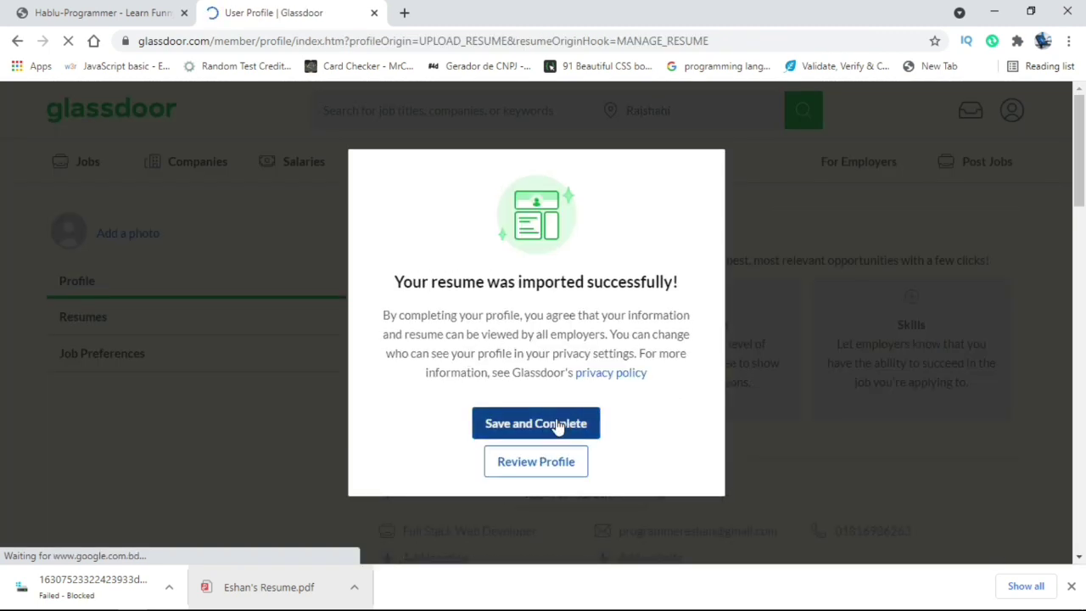
{"action": "left_click", "coordinate": [557, 429]}
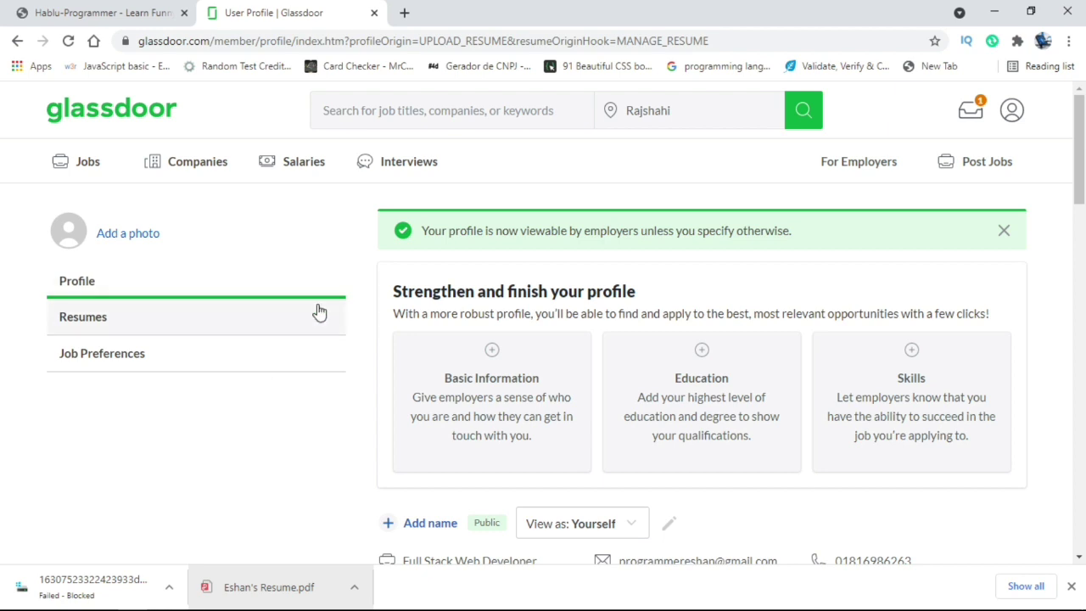
- View the saved resumes and the page for uploading another one, and return to the resume list
{"action": "left_click", "coordinate": [288, 321]}
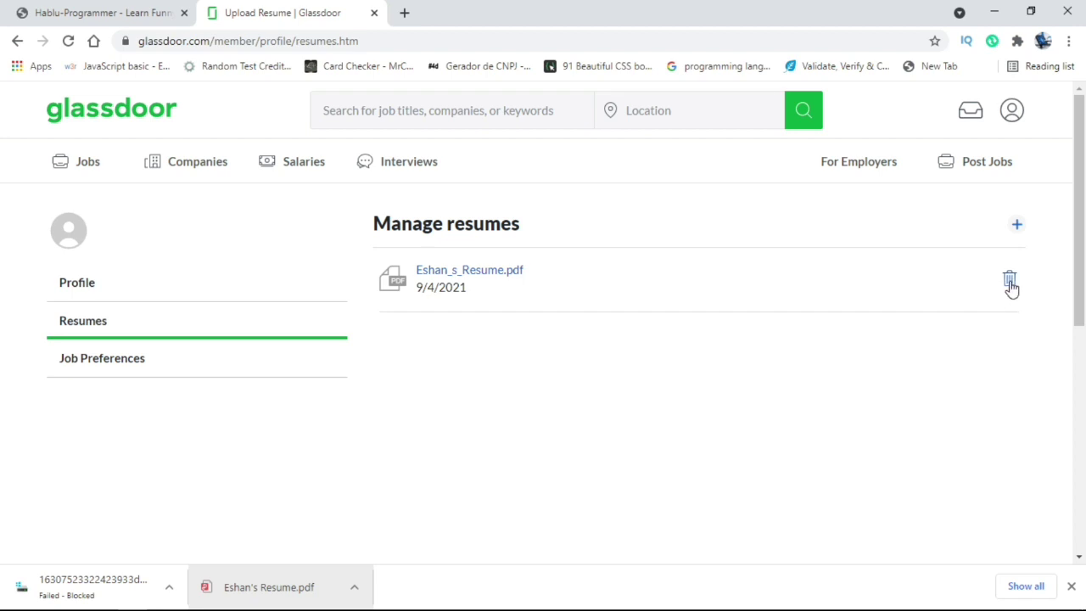
{"action": "left_click", "coordinate": [1019, 225]}
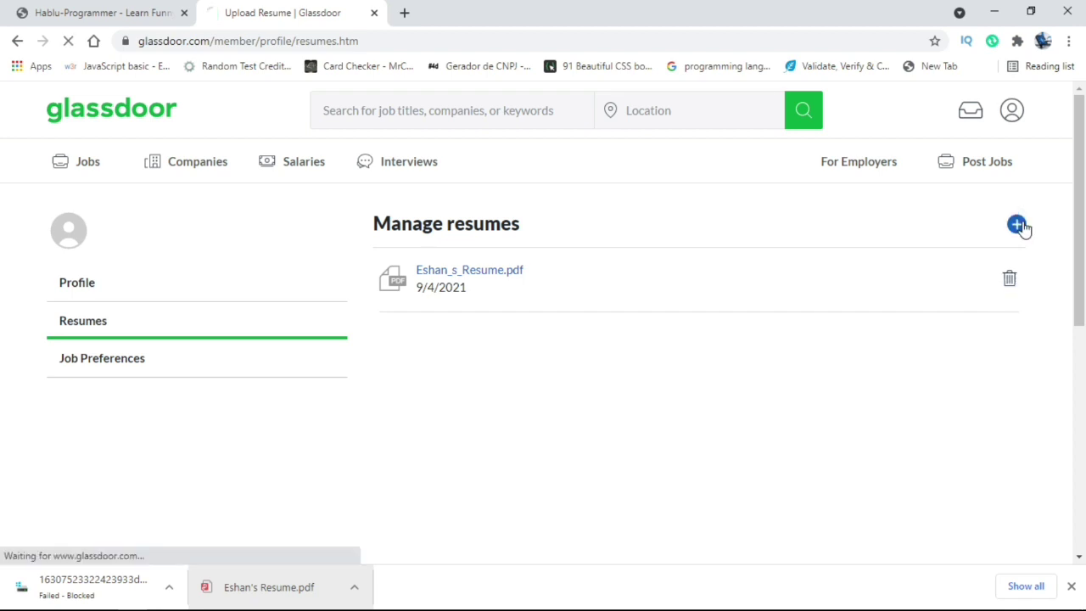
{"action": "scroll", "coordinate": [514, 346], "scroll_direction": "down", "scroll_amount": 4}
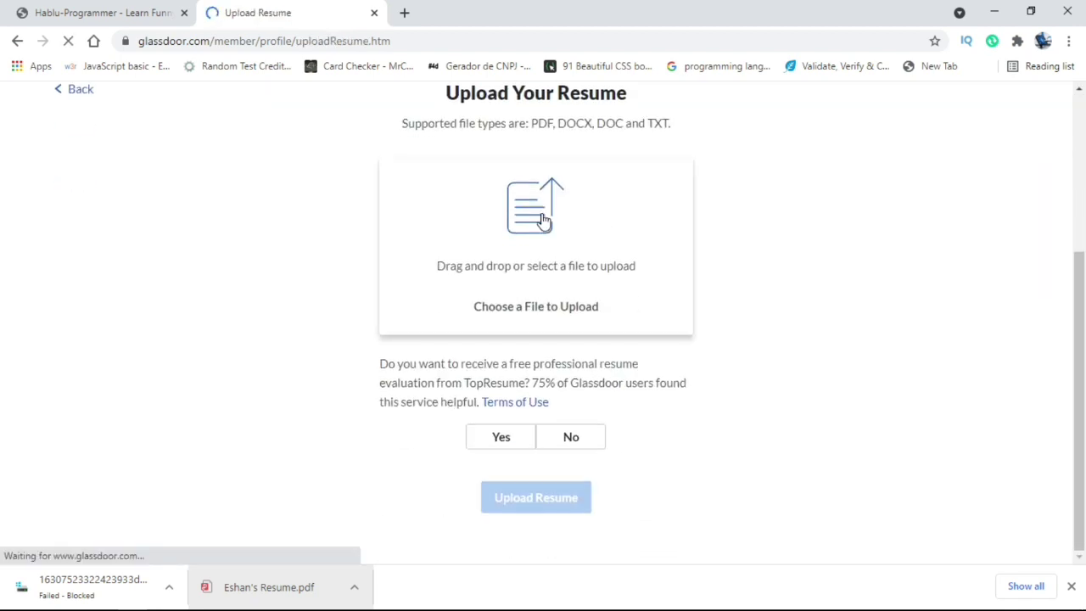
{"action": "left_click", "coordinate": [19, 42]}
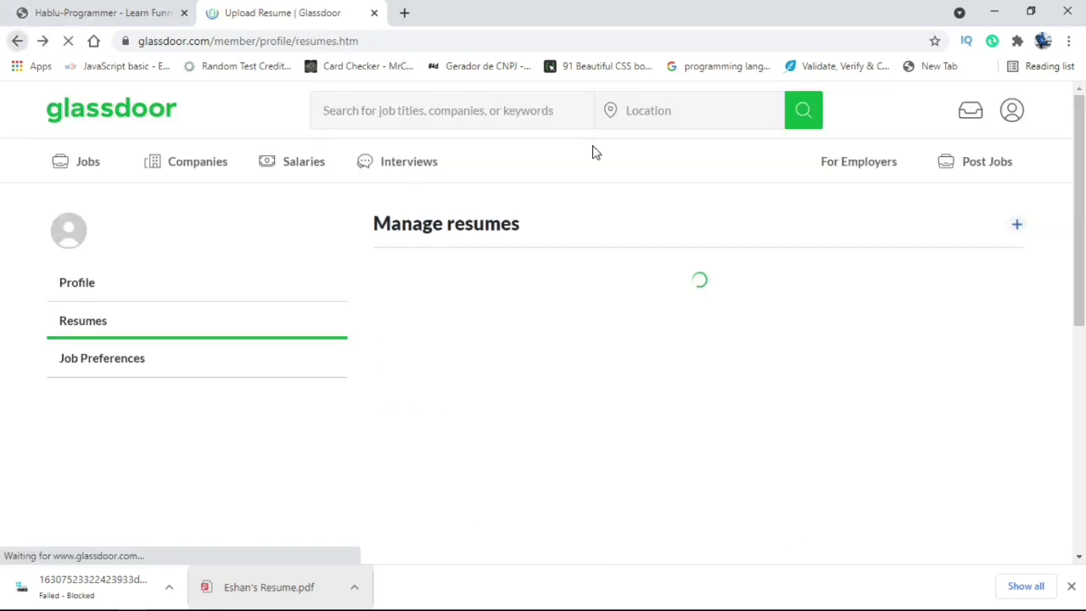
- Open the job preferences and set the job search status to Actively looking
{"action": "left_click", "coordinate": [121, 369]}
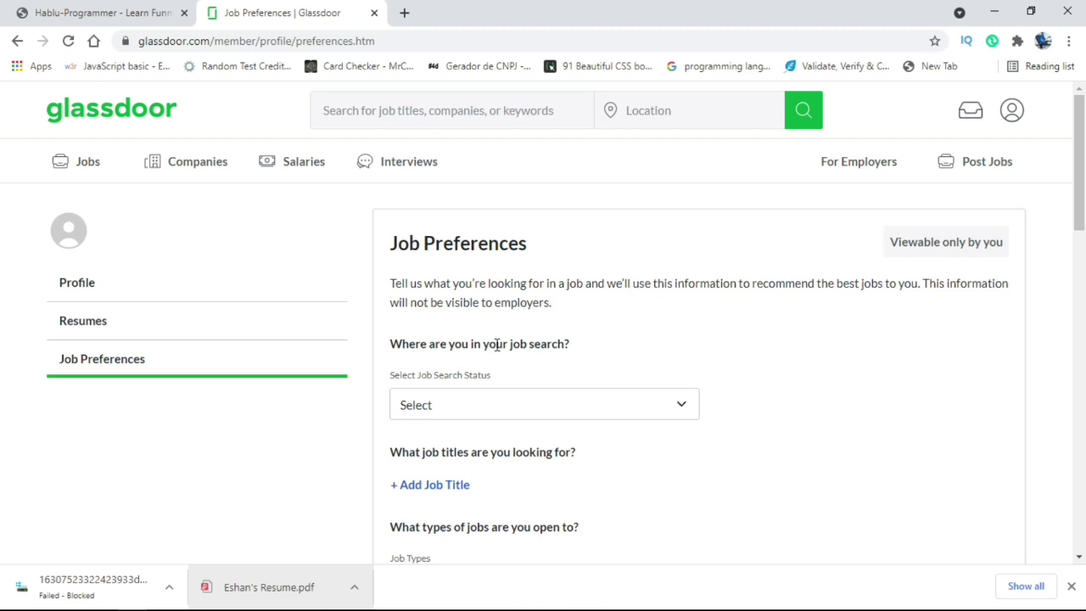
{"action": "left_click_drag", "start_coordinate": [507, 346], "coordinate": [603, 347]}
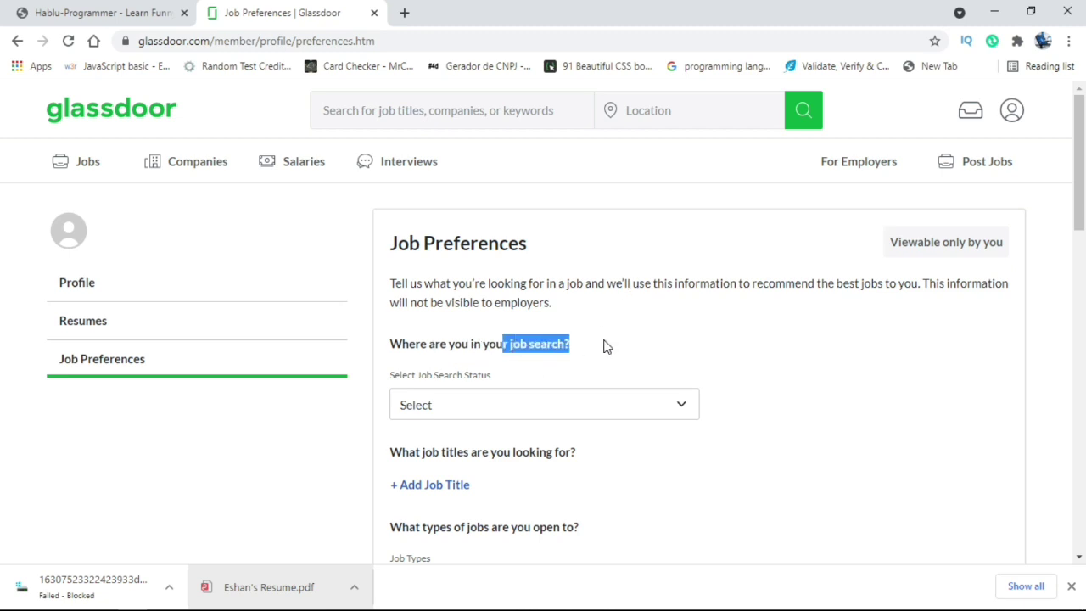
{"action": "left_click", "coordinate": [604, 347]}
{"action": "scroll", "coordinate": [650, 244], "scroll_direction": "down", "scroll_amount": 2}
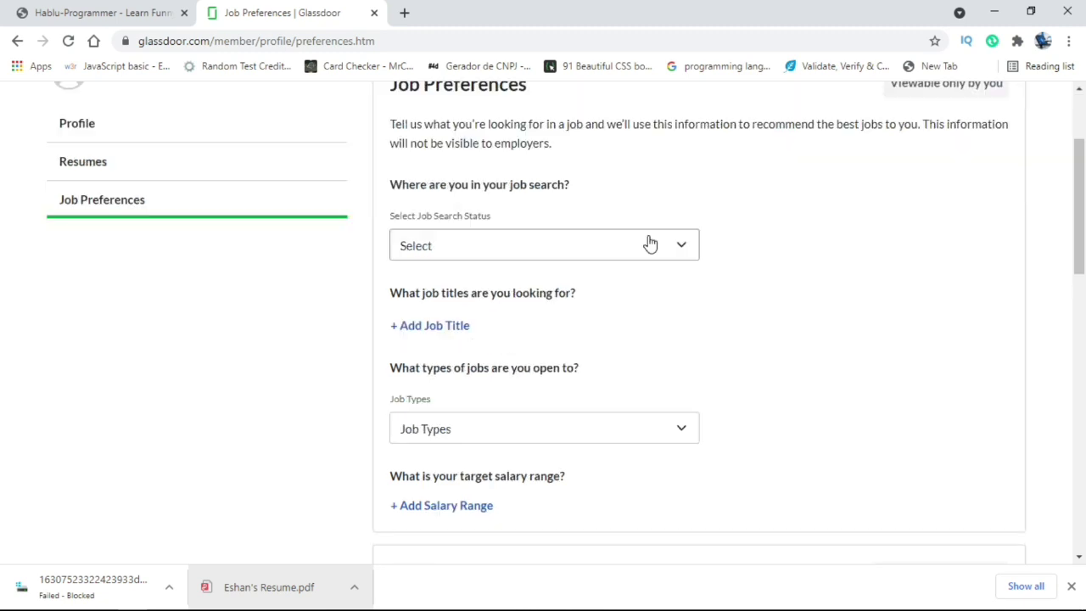
{"action": "left_click", "coordinate": [577, 244]}
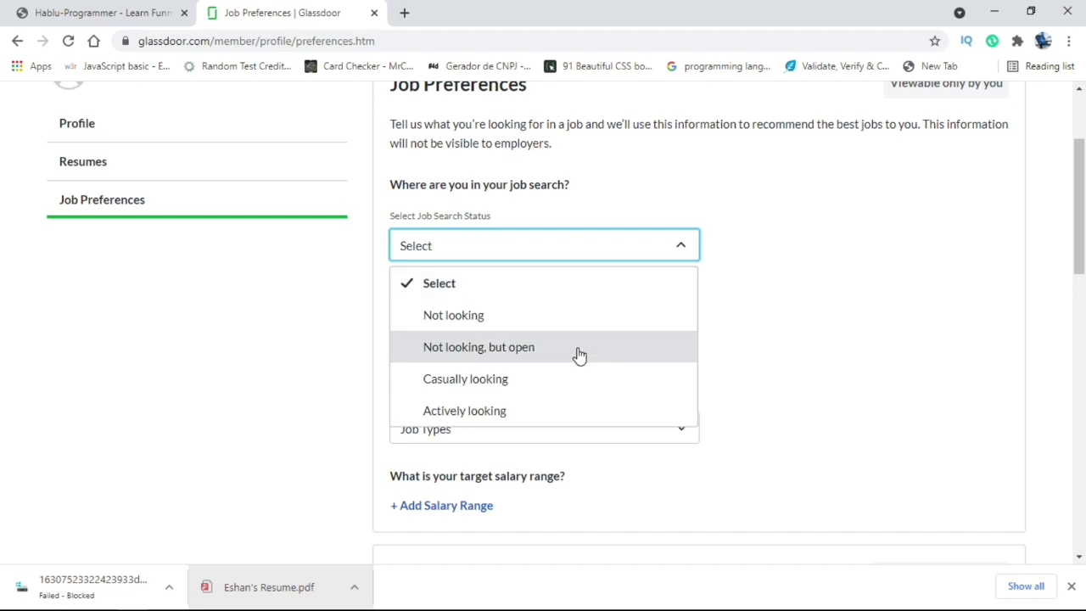
{"action": "left_click", "coordinate": [519, 414]}
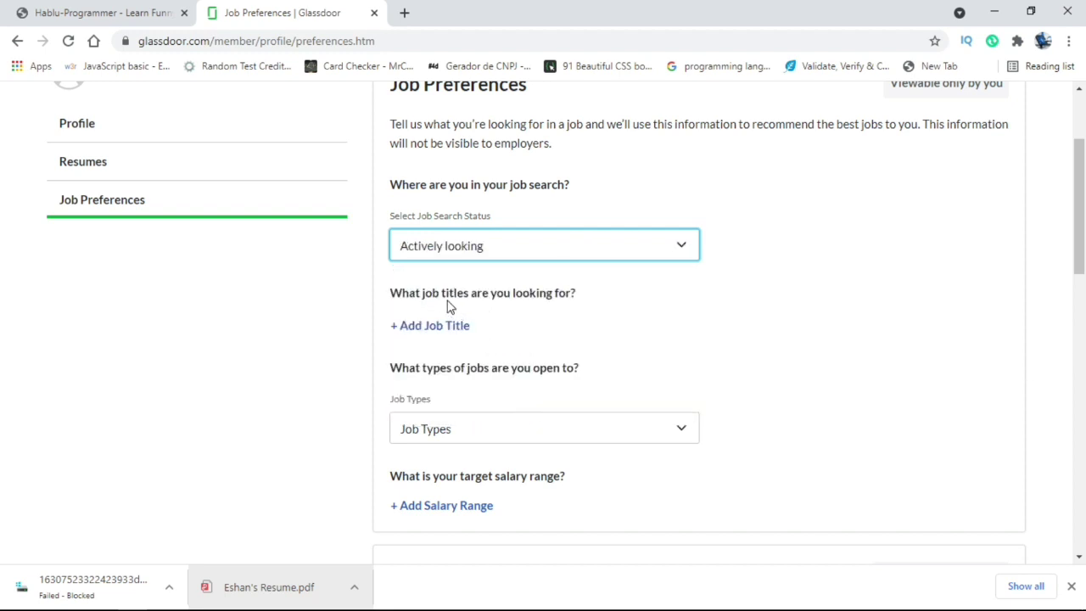
- Add Full Stack Web Developer as the desired job title
{"action": "left_click_drag", "start_coordinate": [454, 294], "coordinate": [628, 308]}
{"action": "left_click", "coordinate": [603, 322]}
{"action": "left_click", "coordinate": [452, 328]}
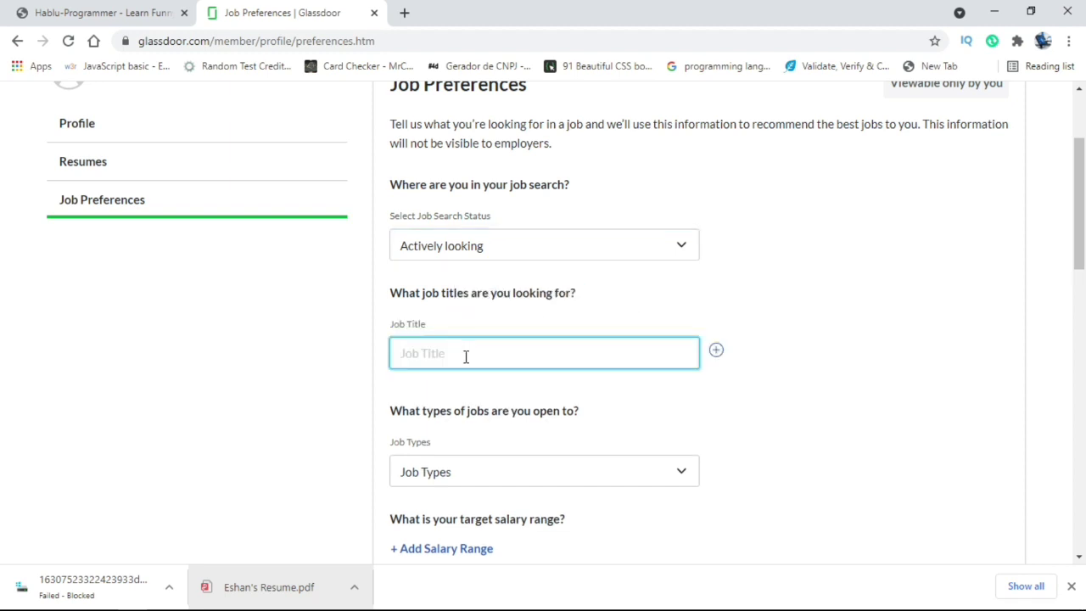
{"action": "type", "text": "Full Sta"}
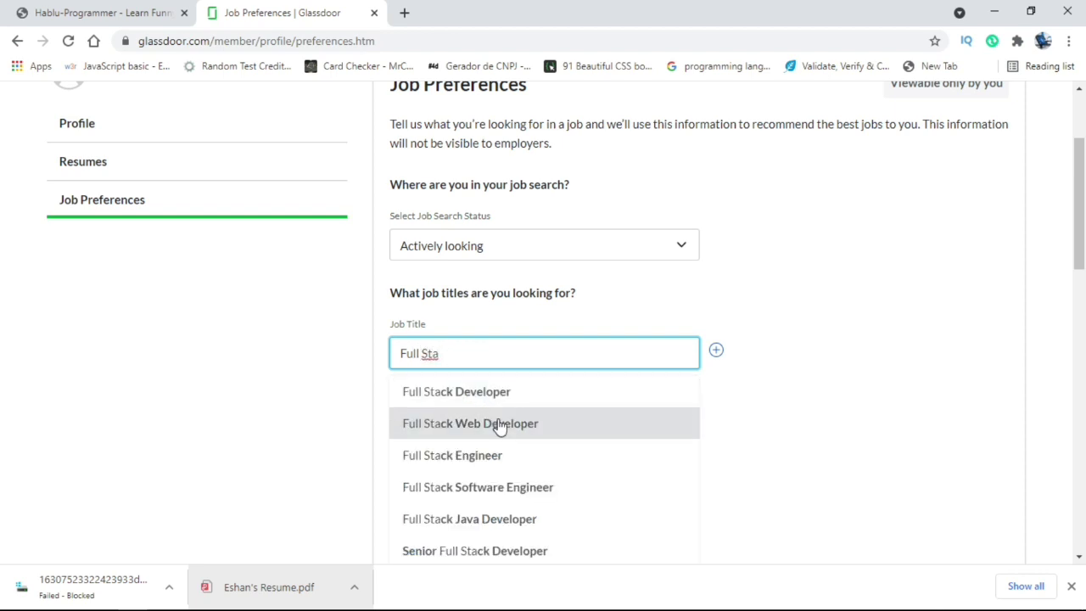
{"action": "left_click", "coordinate": [501, 424]}
- Choose Internship and Part-time as the preferred job types and apply the selection
{"action": "scroll", "coordinate": [804, 360], "scroll_direction": "down", "scroll_amount": 3}
{"action": "scroll", "coordinate": [756, 353], "scroll_direction": "up", "scroll_amount": 2}
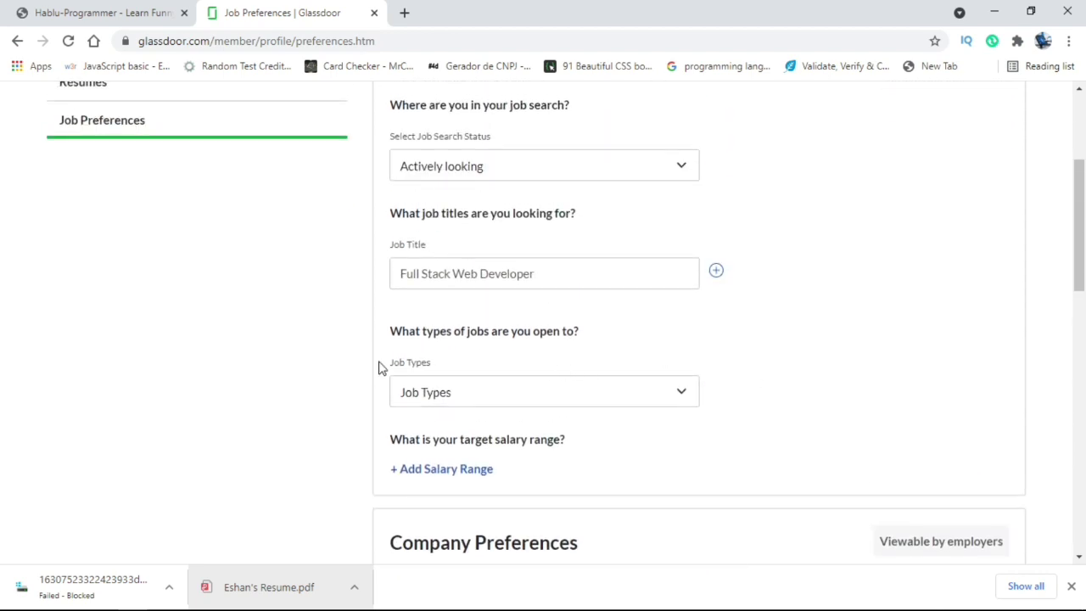
{"action": "left_click_drag", "start_coordinate": [476, 337], "coordinate": [645, 347]}
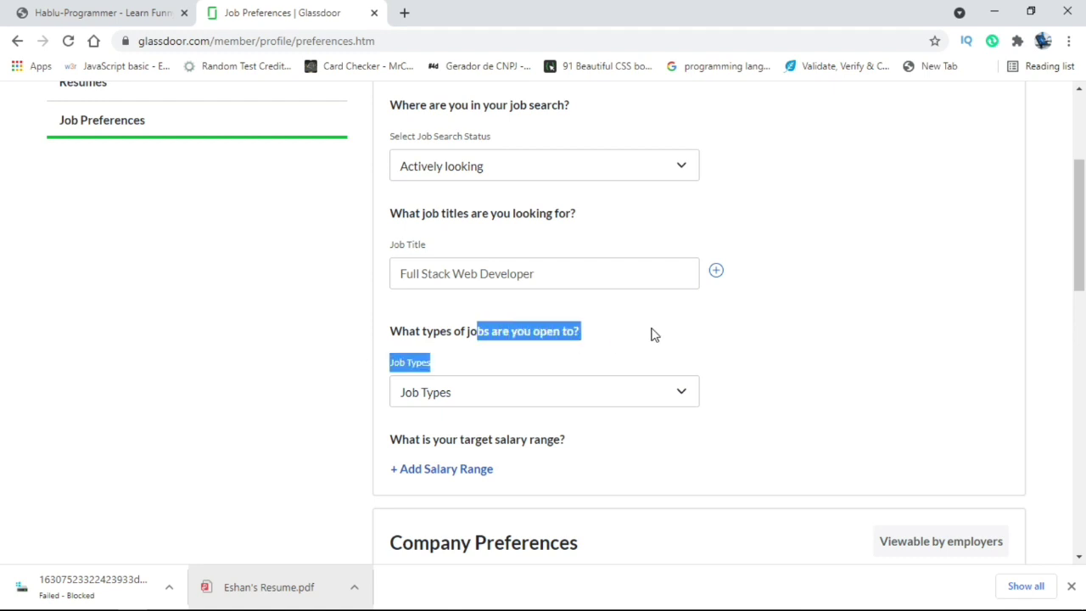
{"action": "left_click", "coordinate": [626, 394]}
{"action": "scroll", "coordinate": [509, 450], "scroll_direction": "down", "scroll_amount": 1}
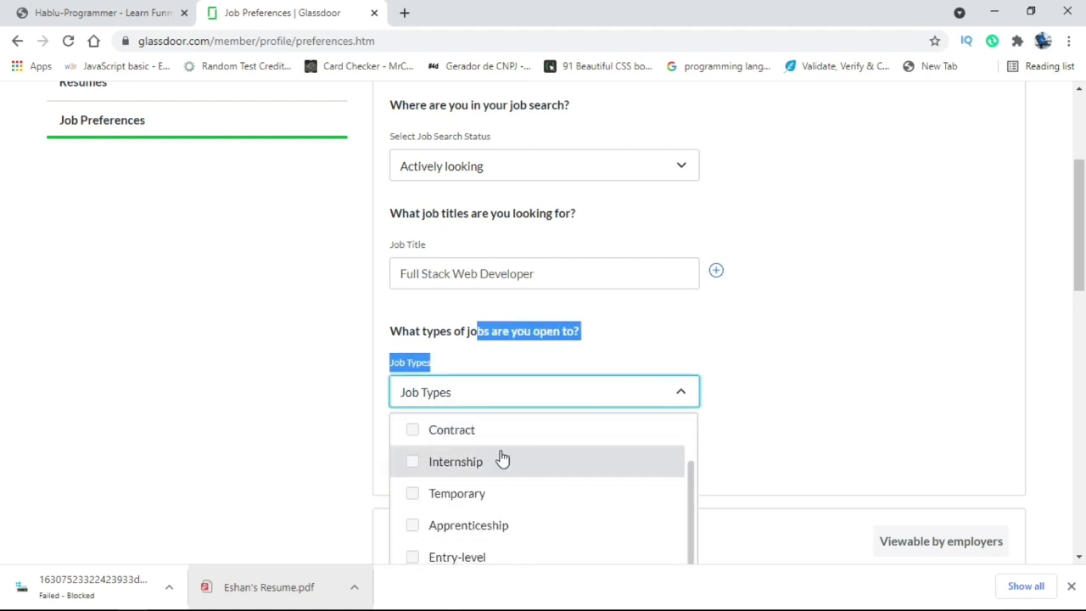
{"action": "left_click", "coordinate": [416, 472]}
{"action": "scroll", "coordinate": [507, 490], "scroll_direction": "up", "scroll_amount": 1}
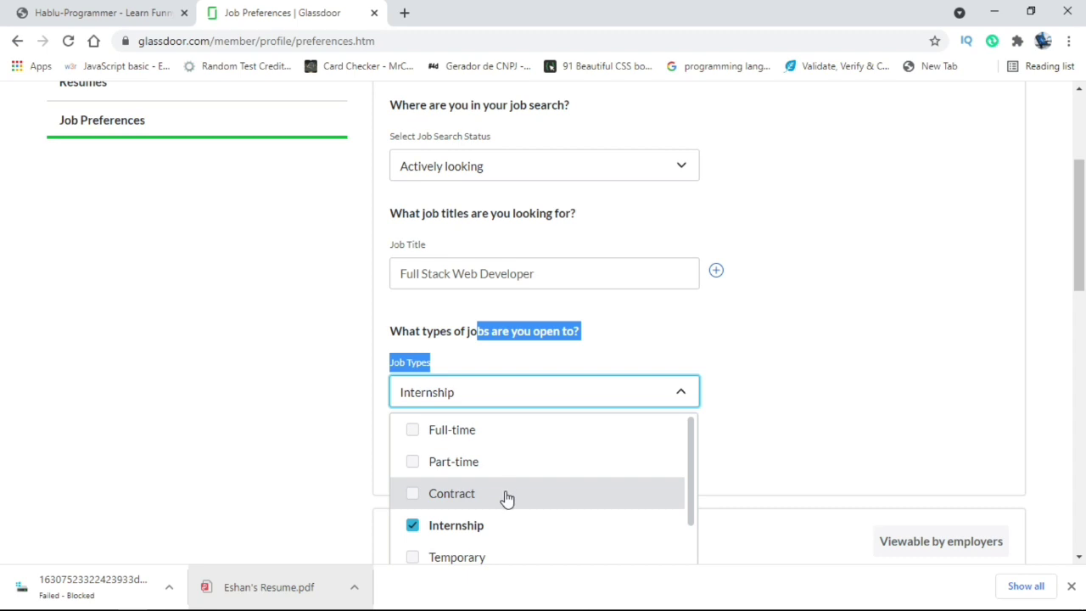
{"action": "scroll", "coordinate": [505, 493], "scroll_direction": "up", "scroll_amount": 3}
{"action": "scroll", "coordinate": [856, 292], "scroll_direction": "down", "scroll_amount": 5}
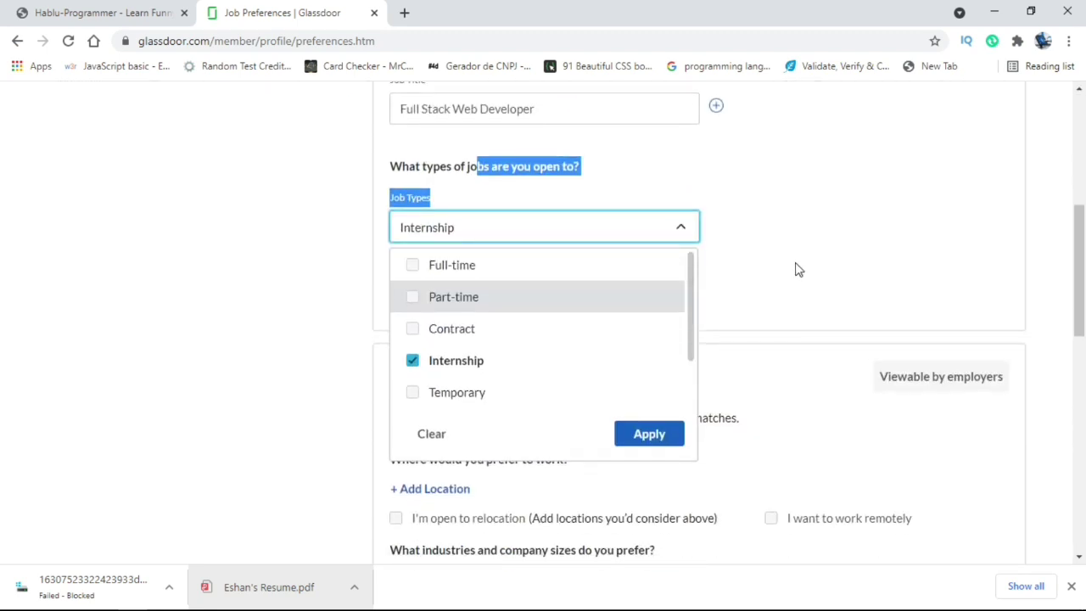
{"action": "left_click", "coordinate": [796, 270]}
{"action": "left_click", "coordinate": [571, 243]}
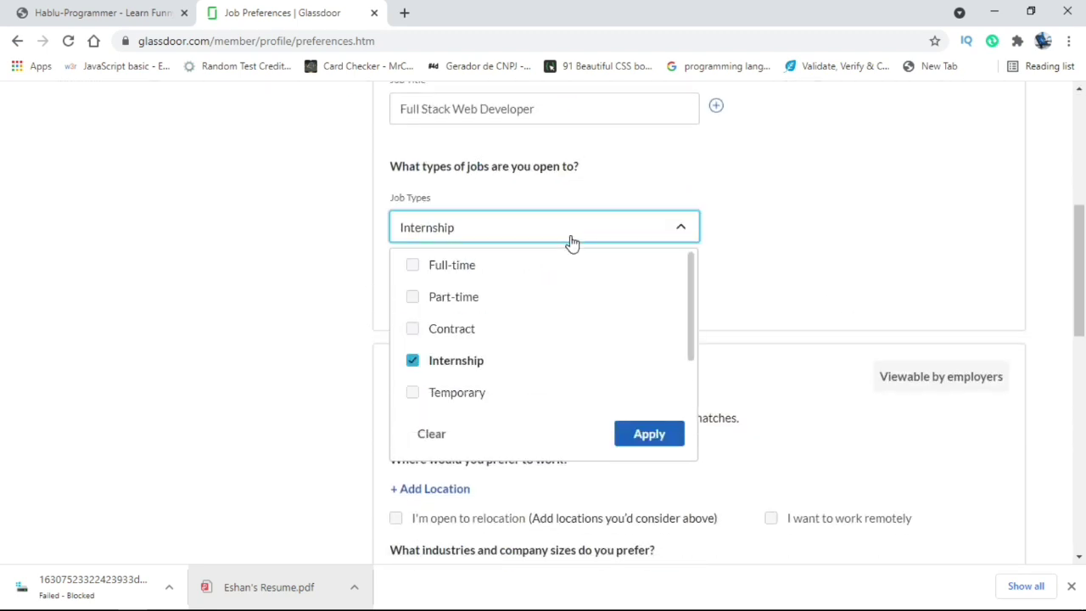
{"action": "left_click", "coordinate": [412, 299]}
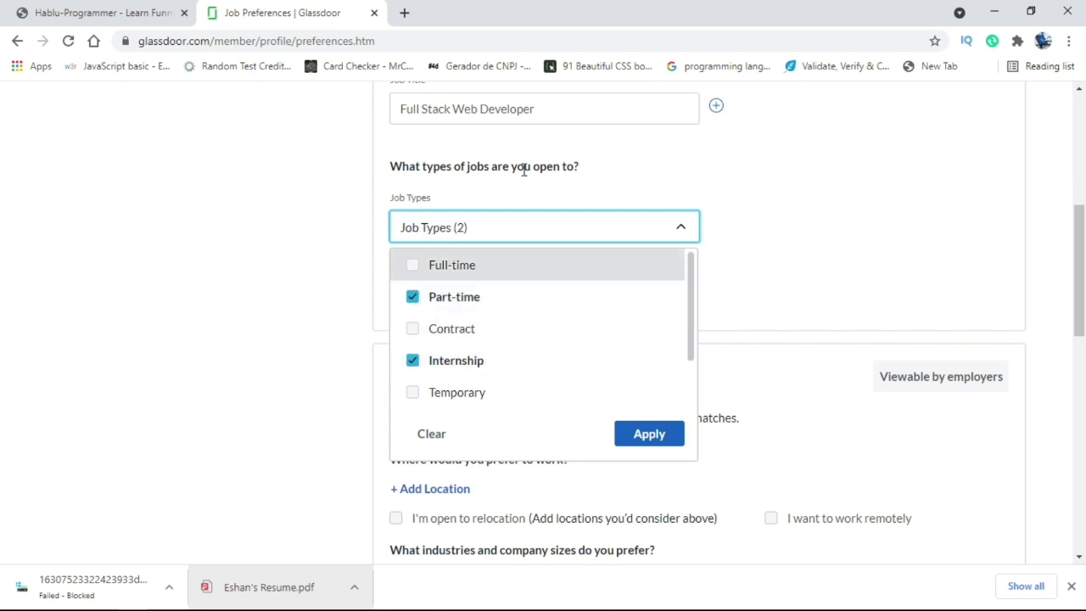
{"action": "left_click", "coordinate": [650, 435]}
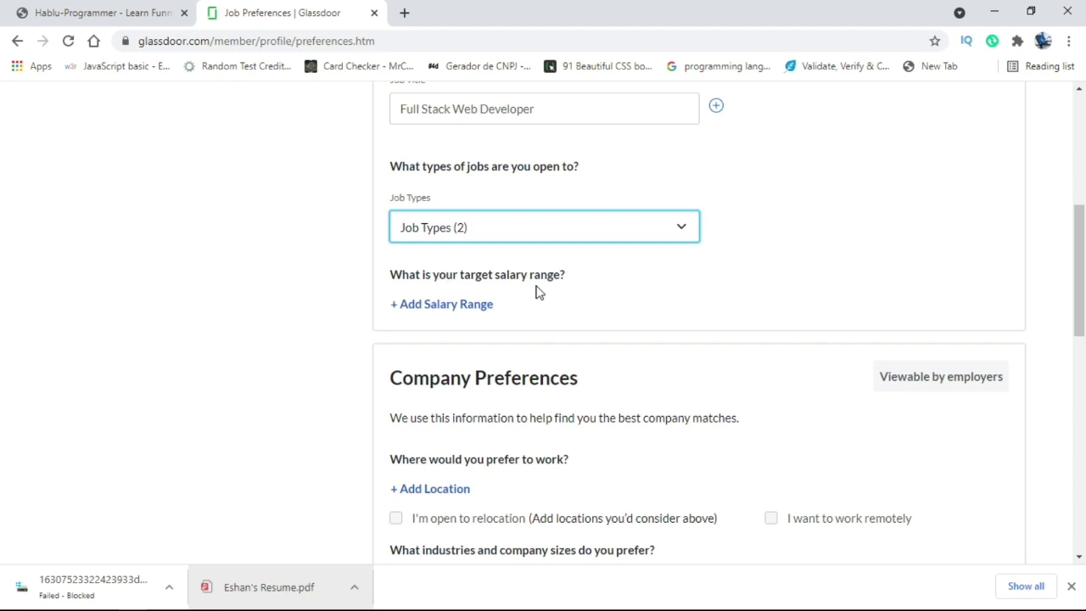
- Add a target salary range from $1,000 to $500,000 with the pay period Per Month
{"action": "left_click", "coordinate": [434, 306]}
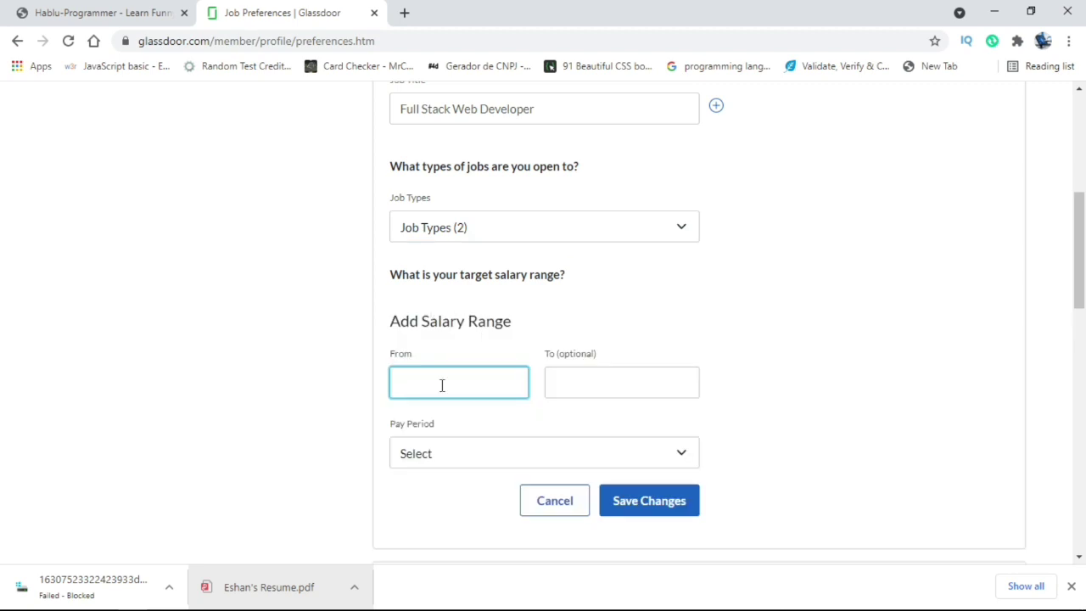
{"action": "type", "text": "1,000"}
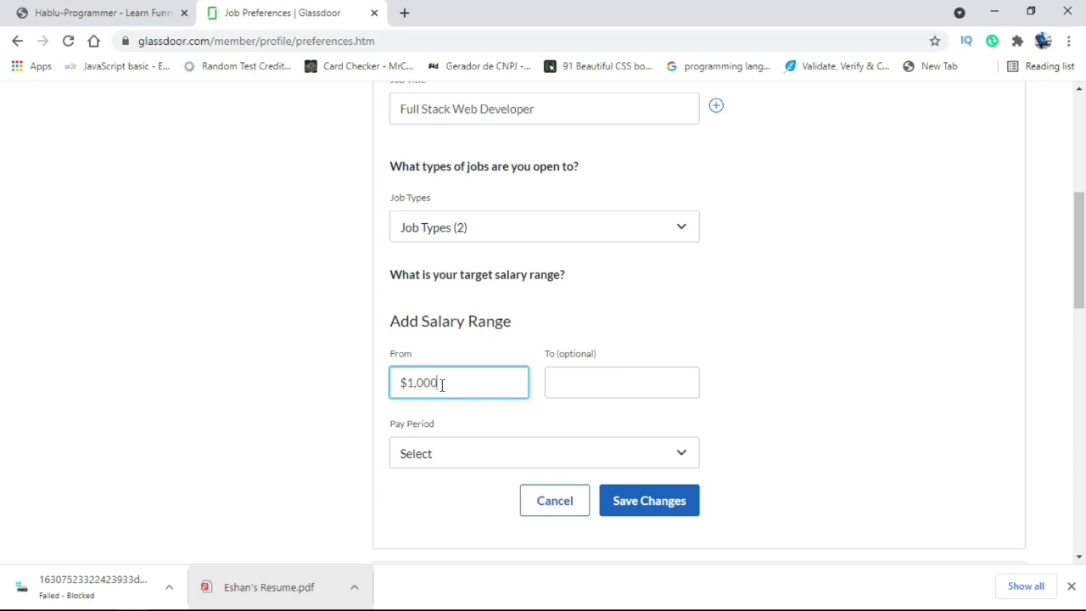
{"action": "left_click", "coordinate": [606, 381]}
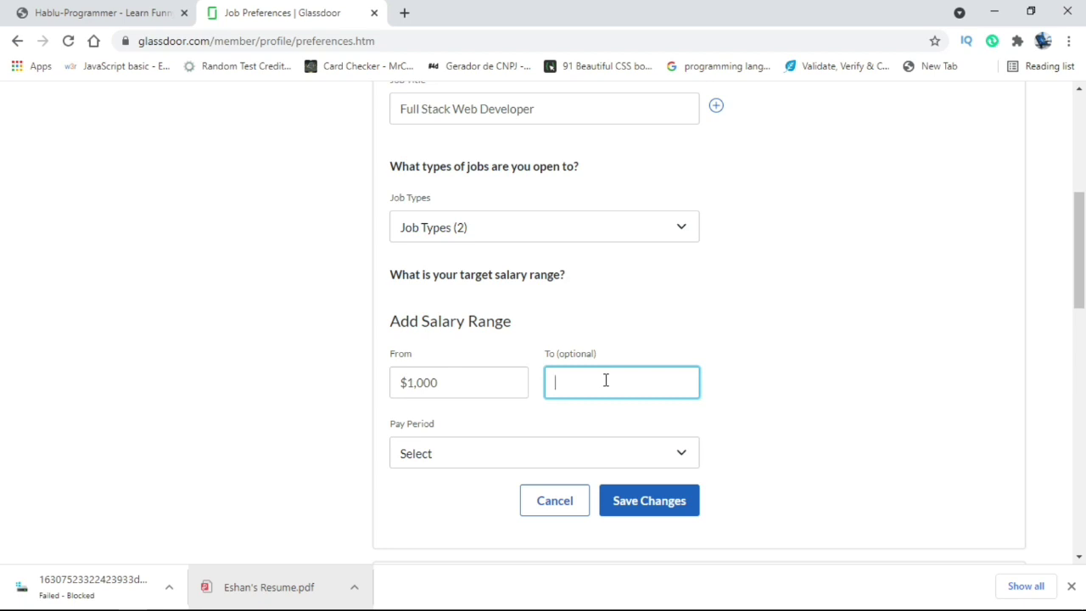
{"action": "type", "text": "500,000"}
{"action": "scroll", "coordinate": [693, 403], "scroll_direction": "down", "scroll_amount": 3}
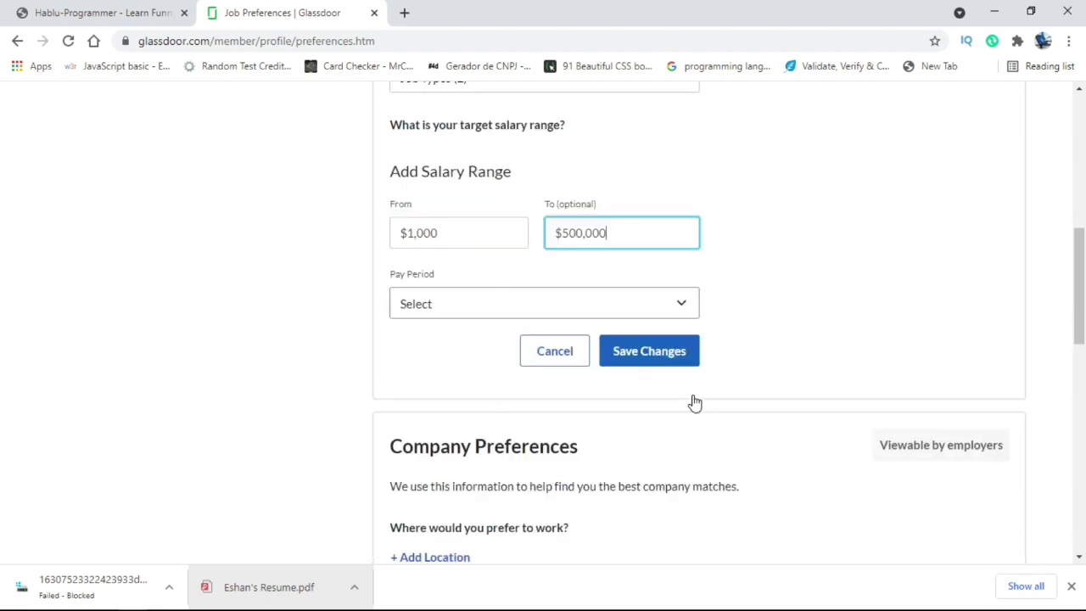
{"action": "scroll", "coordinate": [693, 402], "scroll_direction": "up", "scroll_amount": 2}
{"action": "left_click", "coordinate": [551, 383]}
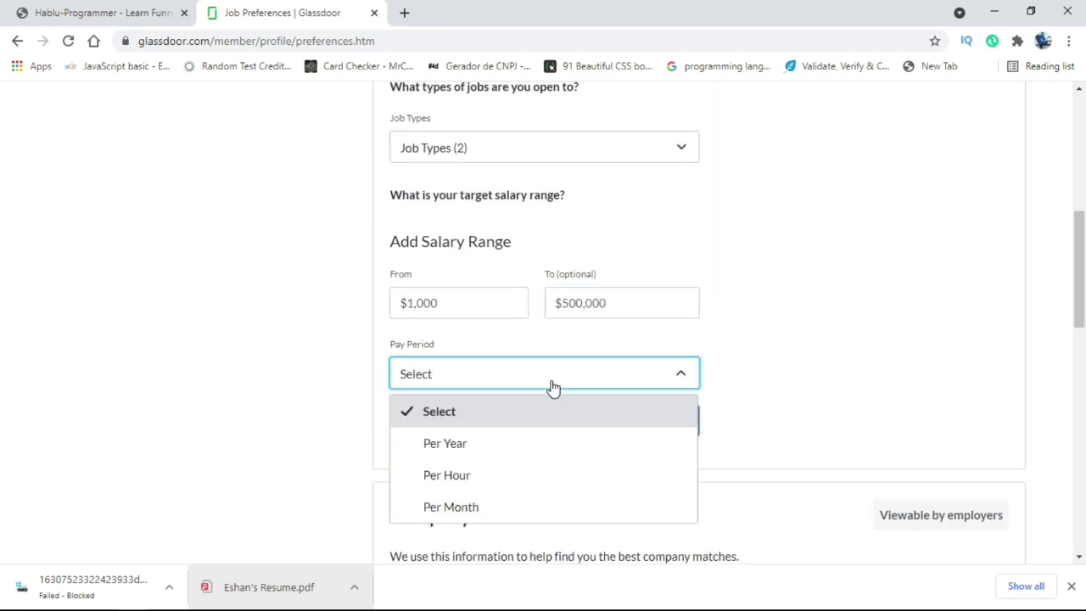
{"action": "scroll", "coordinate": [520, 481], "scroll_direction": "down", "scroll_amount": 1}
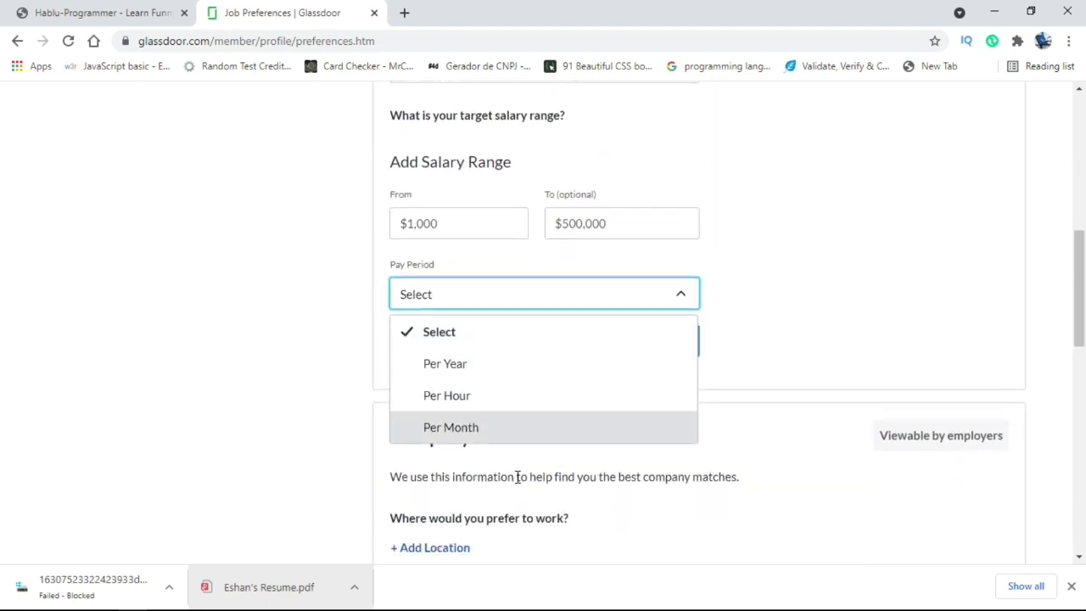
{"action": "left_click", "coordinate": [496, 429]}
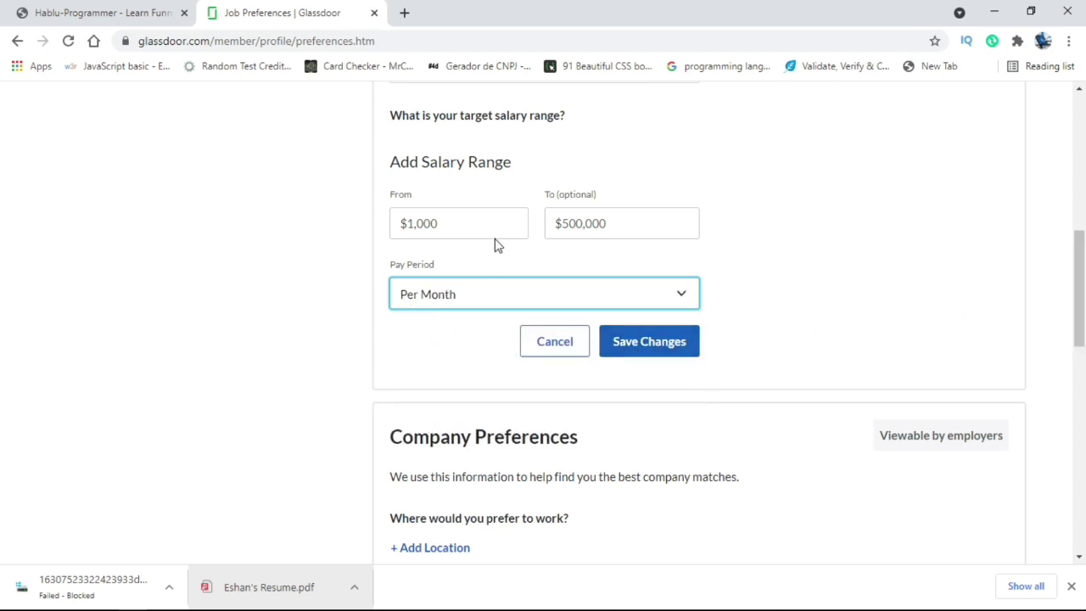
- Change the target salary range to $100 through $100,000 and save it
{"action": "left_click_drag", "start_coordinate": [502, 226], "coordinate": [154, 225]}
{"action": "left_click", "coordinate": [303, 369]}
{"action": "left_click_drag", "start_coordinate": [464, 227], "coordinate": [146, 195]}
{"action": "type", "text": "100"}
{"action": "left_click_drag", "start_coordinate": [668, 223], "coordinate": [3, 245]}
{"action": "key", "text": "BackSpace"}
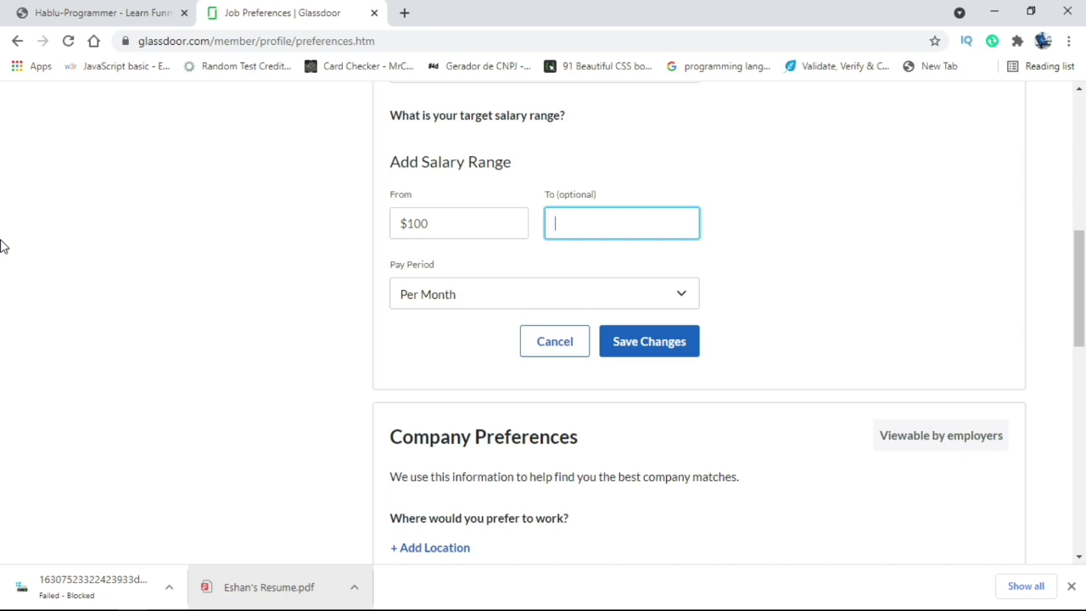
{"action": "type", "text": "10,000"}
{"action": "left_click_drag", "start_coordinate": [470, 224], "coordinate": [311, 225]}
{"action": "left_click", "coordinate": [822, 224]}
{"action": "scroll", "coordinate": [710, 267], "scroll_direction": "down", "scroll_amount": 2}
{"action": "scroll", "coordinate": [762, 263], "scroll_direction": "up", "scroll_amount": 3}
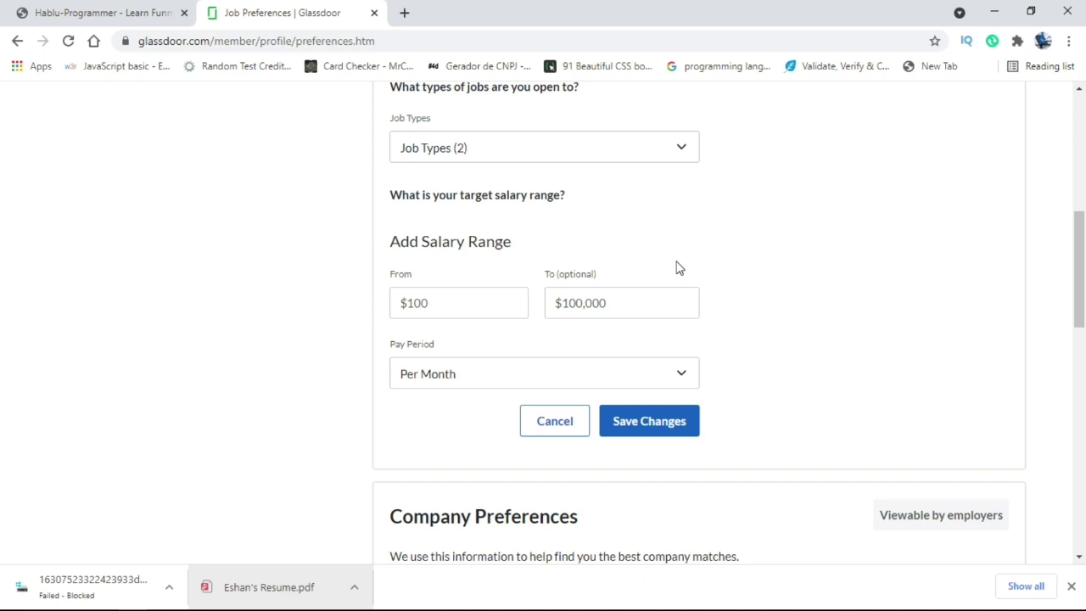
{"action": "left_click", "coordinate": [657, 425]}
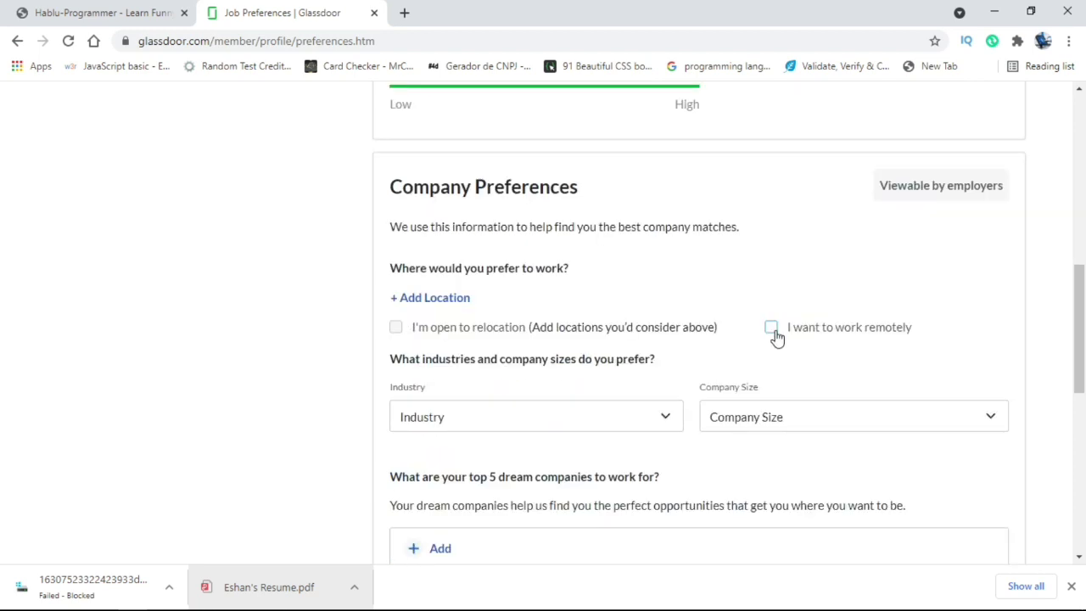
- Opt to work remotely and select Information Technology as the preferred industry in the company preferences
{"action": "scroll", "coordinate": [776, 334], "scroll_direction": "down", "scroll_amount": 2}
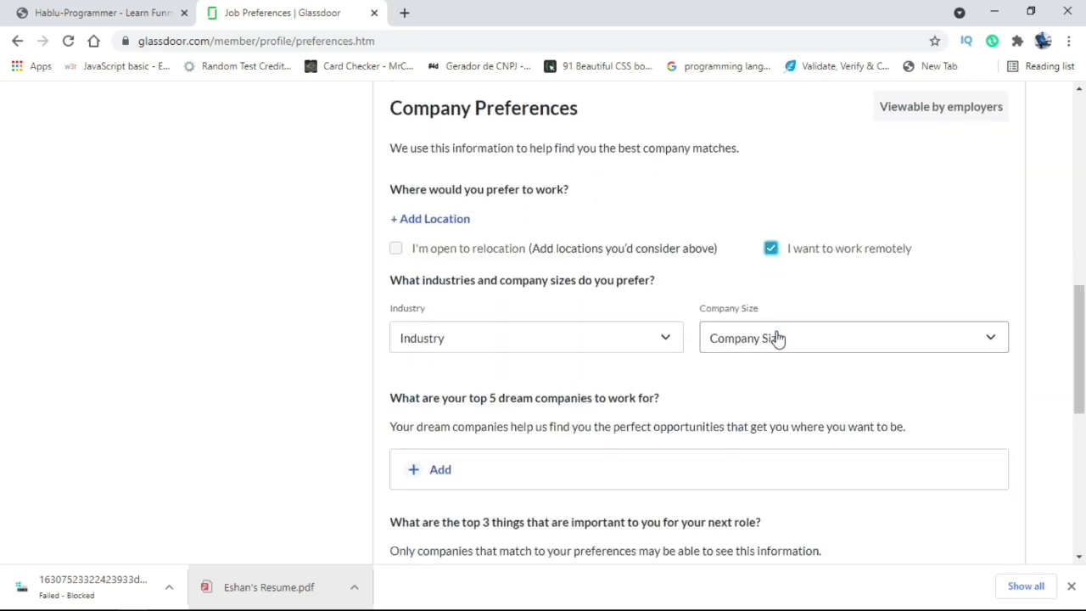
{"action": "scroll", "coordinate": [509, 264], "scroll_direction": "up", "scroll_amount": 1}
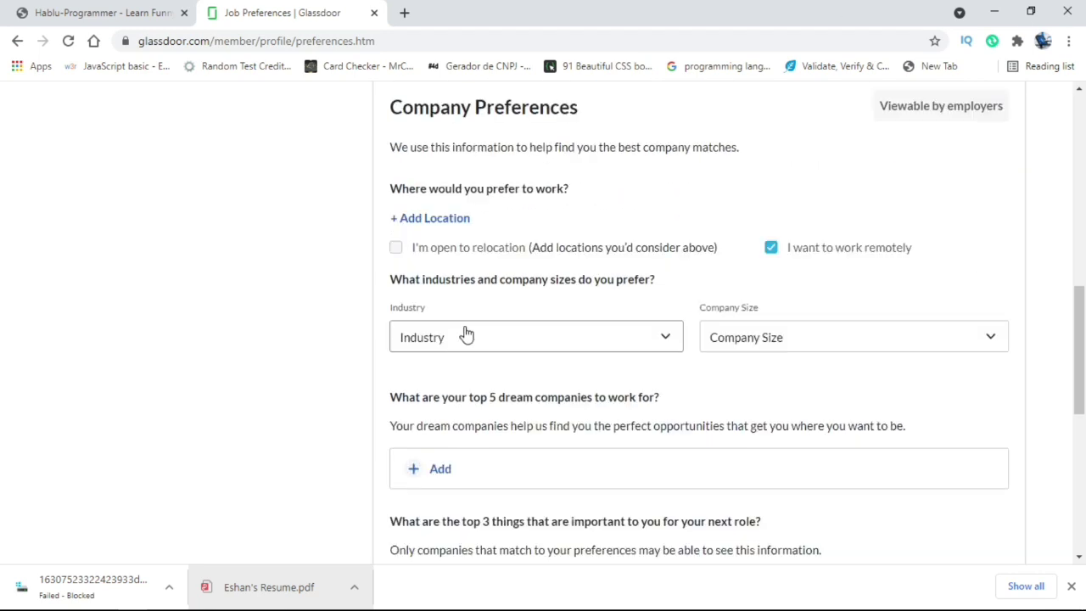
{"action": "left_click", "coordinate": [466, 335]}
{"action": "scroll", "coordinate": [578, 445], "scroll_direction": "up", "scroll_amount": 4}
{"action": "scroll", "coordinate": [585, 436], "scroll_direction": "down", "scroll_amount": 5}
{"action": "scroll", "coordinate": [599, 366], "scroll_direction": "down", "scroll_amount": 2}
{"action": "scroll", "coordinate": [599, 365], "scroll_direction": "up", "scroll_amount": 1}
{"action": "scroll", "coordinate": [567, 373], "scroll_direction": "down", "scroll_amount": 5}
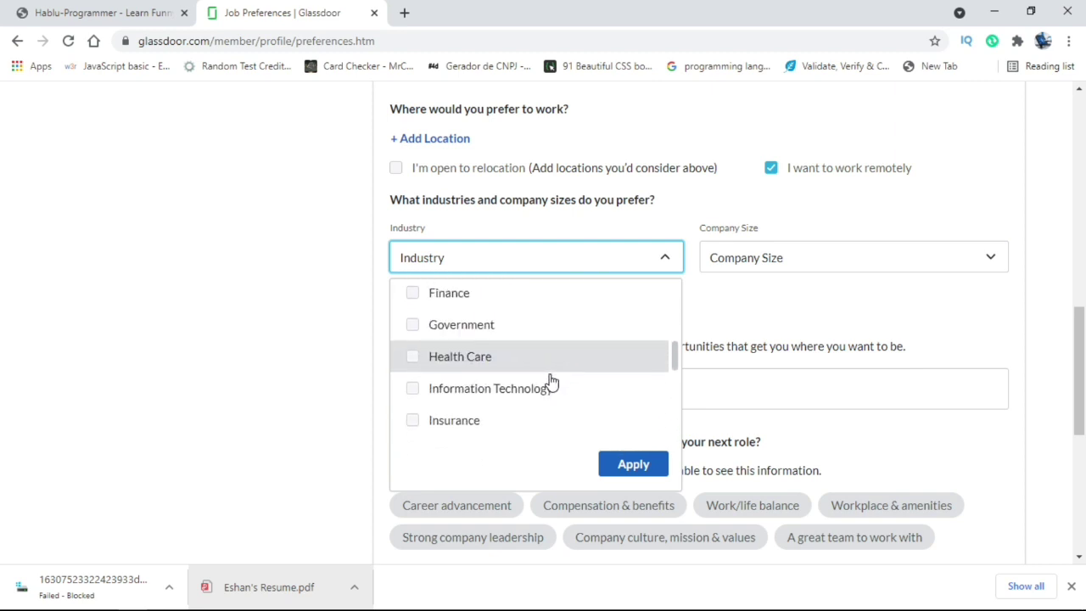
{"action": "scroll", "coordinate": [550, 379], "scroll_direction": "down", "scroll_amount": 2}
{"action": "left_click", "coordinate": [434, 321]}
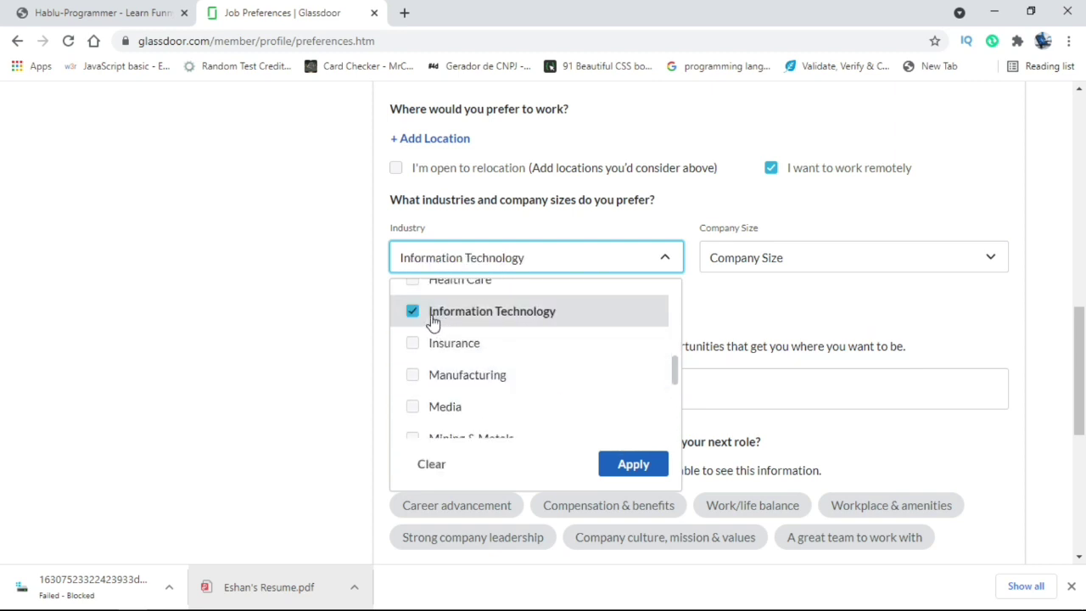
{"action": "left_click", "coordinate": [780, 323]}
- Set the preferred company size to All Sizes and apply the selection
{"action": "left_click", "coordinate": [826, 254]}
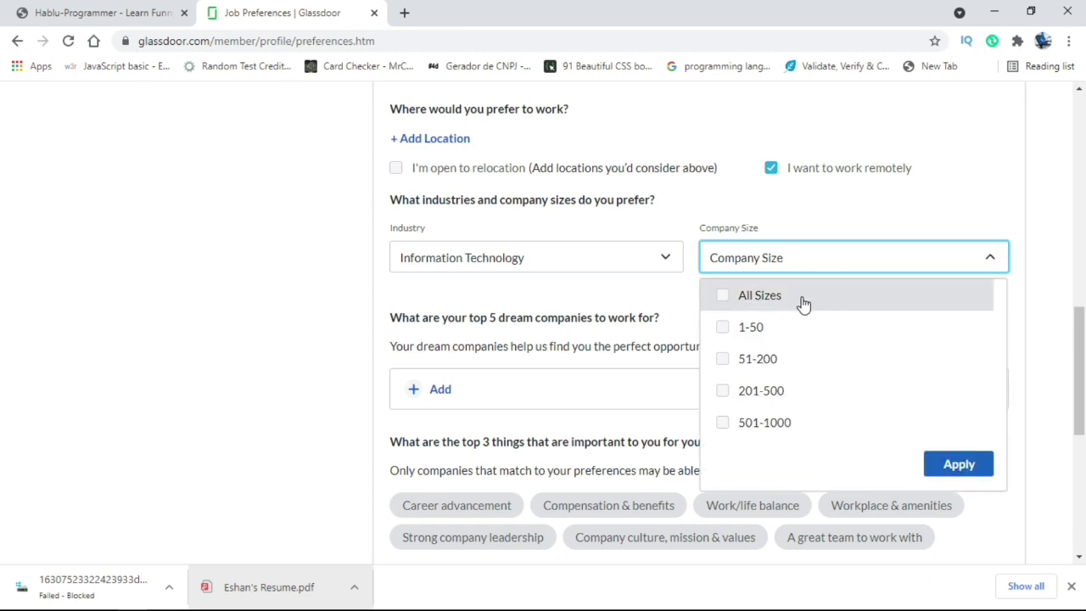
{"action": "left_click", "coordinate": [804, 304]}
{"action": "left_click", "coordinate": [961, 468]}
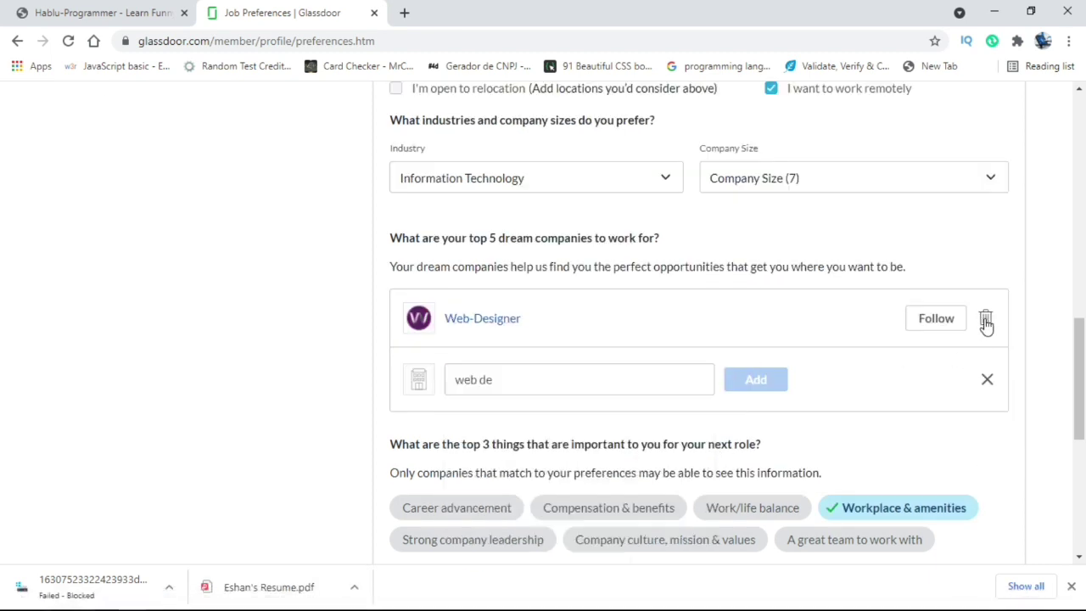
- Remove Web-Designer from the dream companies and add Google in its place
{"action": "left_click", "coordinate": [986, 323]}
{"action": "left_click", "coordinate": [592, 374]}
{"action": "left_click", "coordinate": [574, 319]}
{"action": "left_click", "coordinate": [577, 321]}
{"action": "key", "text": "ctrl+a"}
{"action": "key", "text": "BackSpace"}
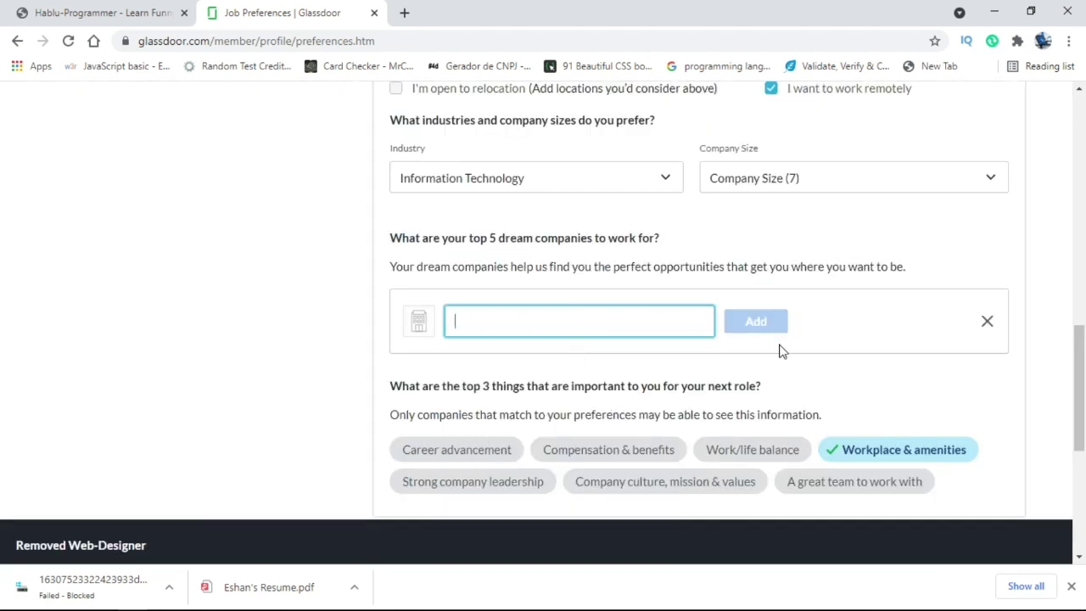
{"action": "type", "text": "google"}
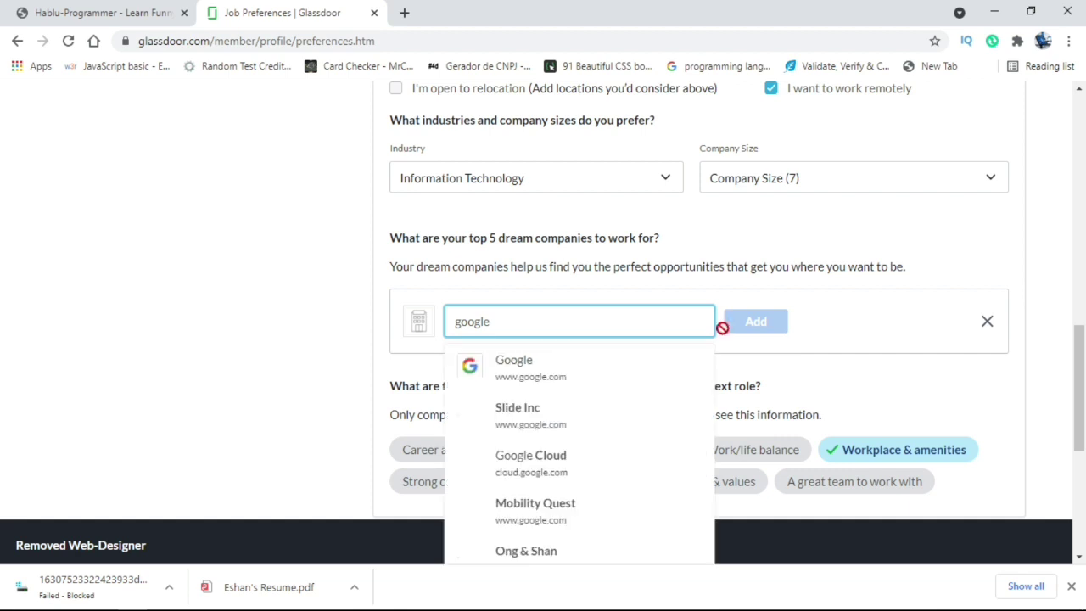
{"action": "left_click", "coordinate": [548, 379]}
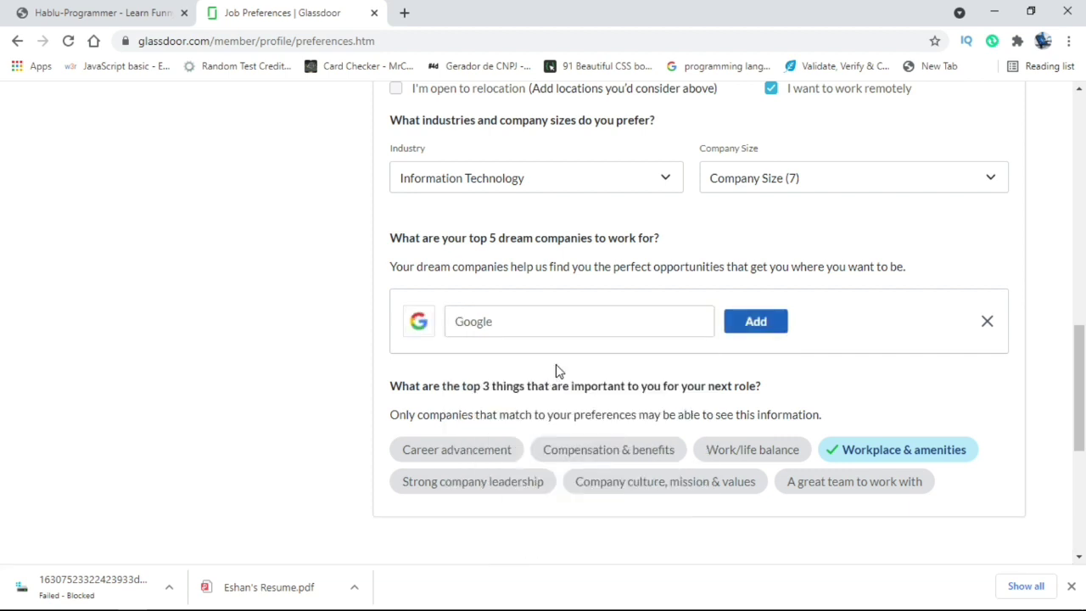
{"action": "left_click", "coordinate": [771, 321]}
- Add Microsoft to the list of dream companies
{"action": "left_click", "coordinate": [450, 369]}
{"action": "type", "text": "mic"}
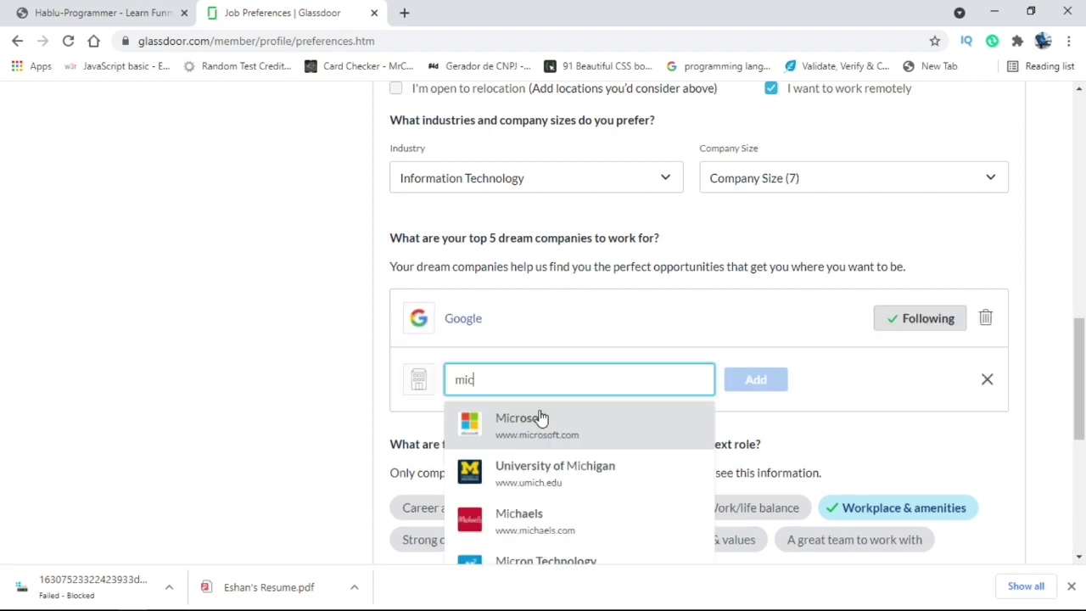
{"action": "left_click", "coordinate": [549, 420]}
{"action": "left_click", "coordinate": [769, 381]}
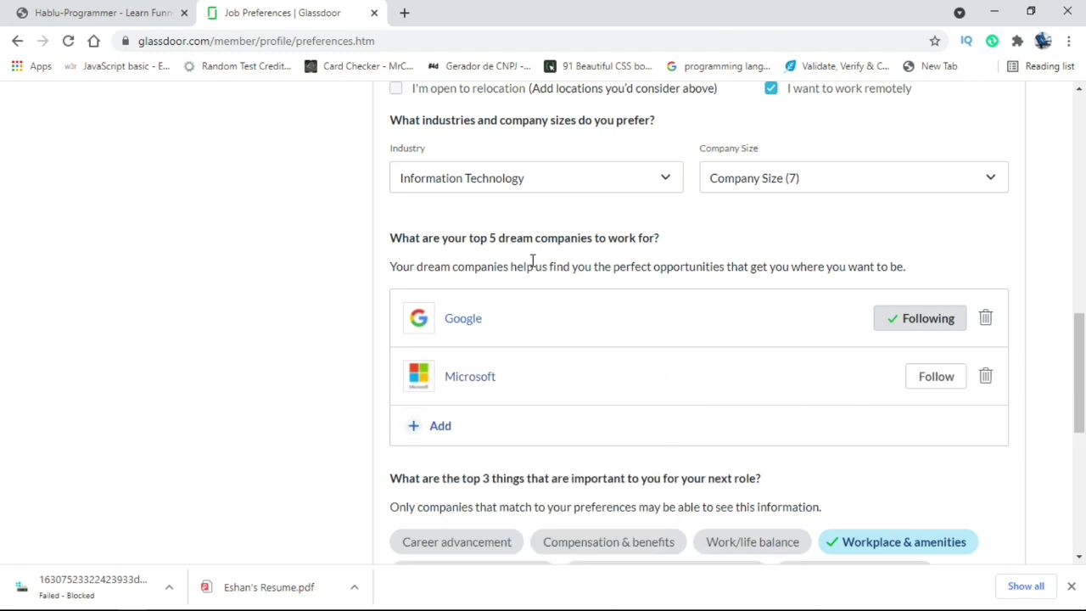
- Add Web.com as the third dream company and leave no further company entry open
{"action": "left_click", "coordinate": [418, 427]}
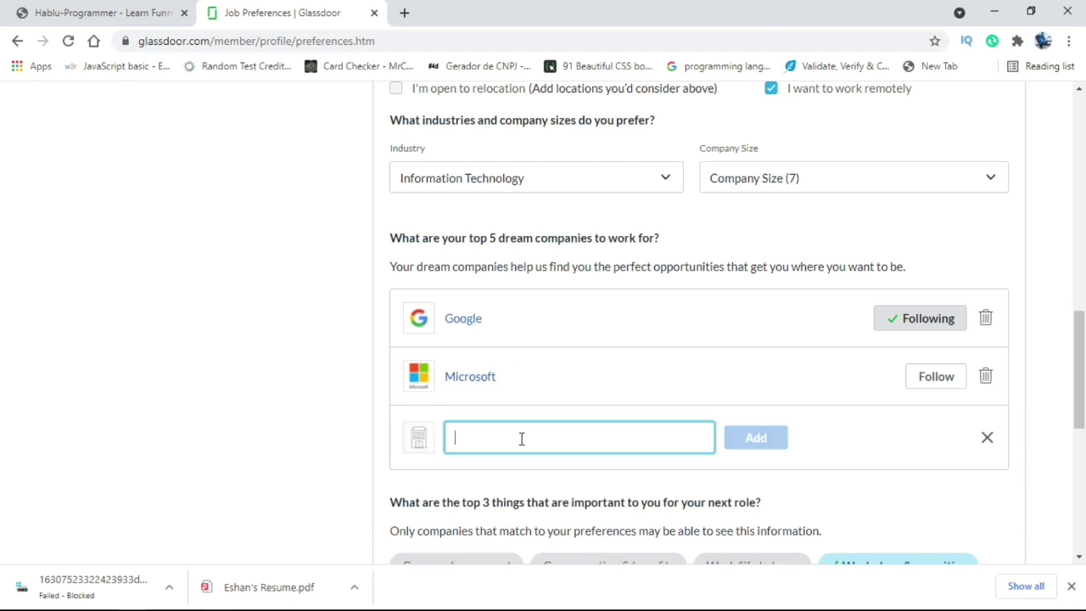
{"action": "scroll", "coordinate": [516, 383], "scroll_direction": "down", "scroll_amount": 2}
{"action": "scroll", "coordinate": [622, 414], "scroll_direction": "down", "scroll_amount": 2}
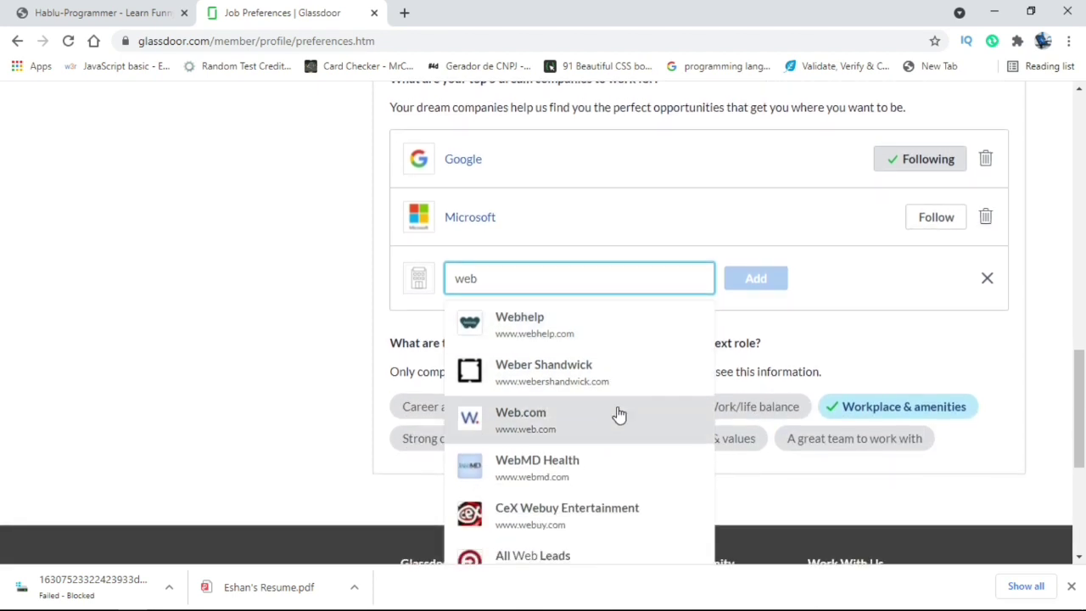
{"action": "left_click", "coordinate": [586, 419]}
{"action": "left_click", "coordinate": [754, 279]}
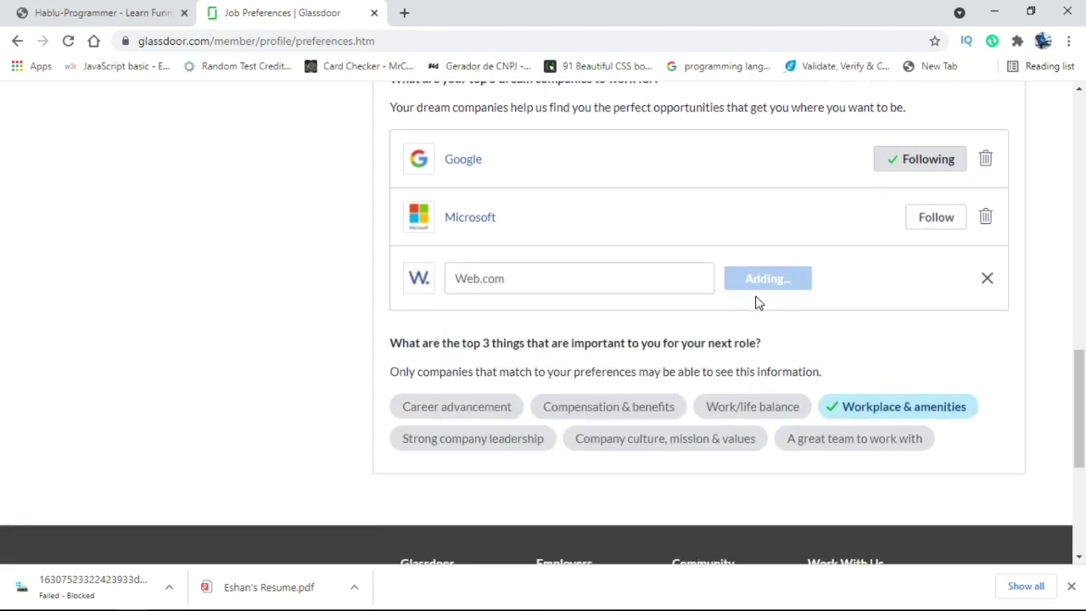
{"action": "left_click", "coordinate": [452, 329]}
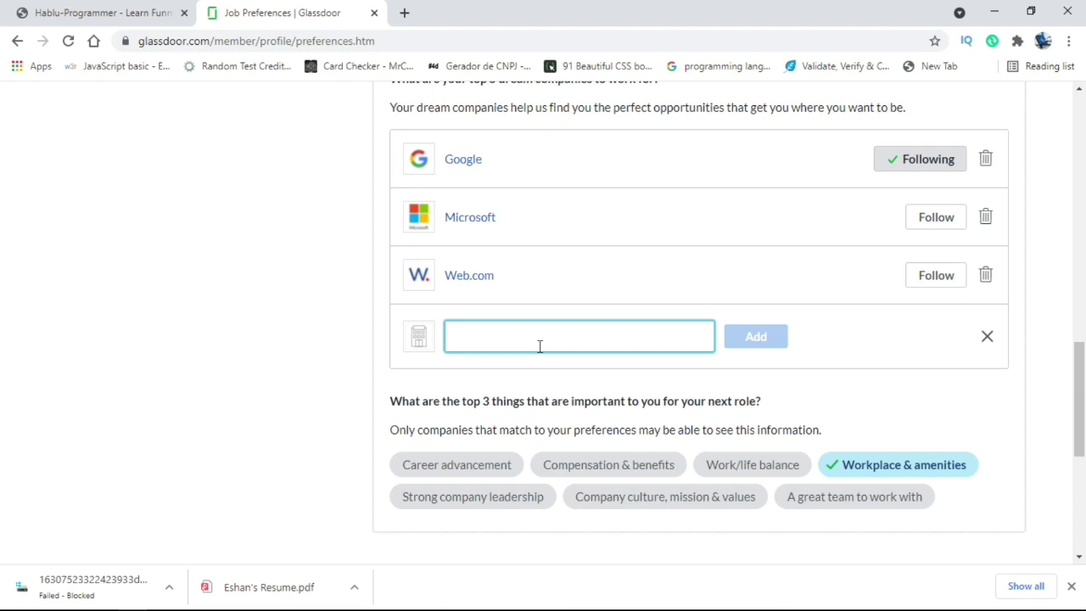
{"action": "left_click", "coordinate": [990, 343]}
- Return to the Glassdoor home page and open the user profile from the profile completion card
{"action": "scroll", "coordinate": [747, 399], "scroll_direction": "down", "scroll_amount": 5}
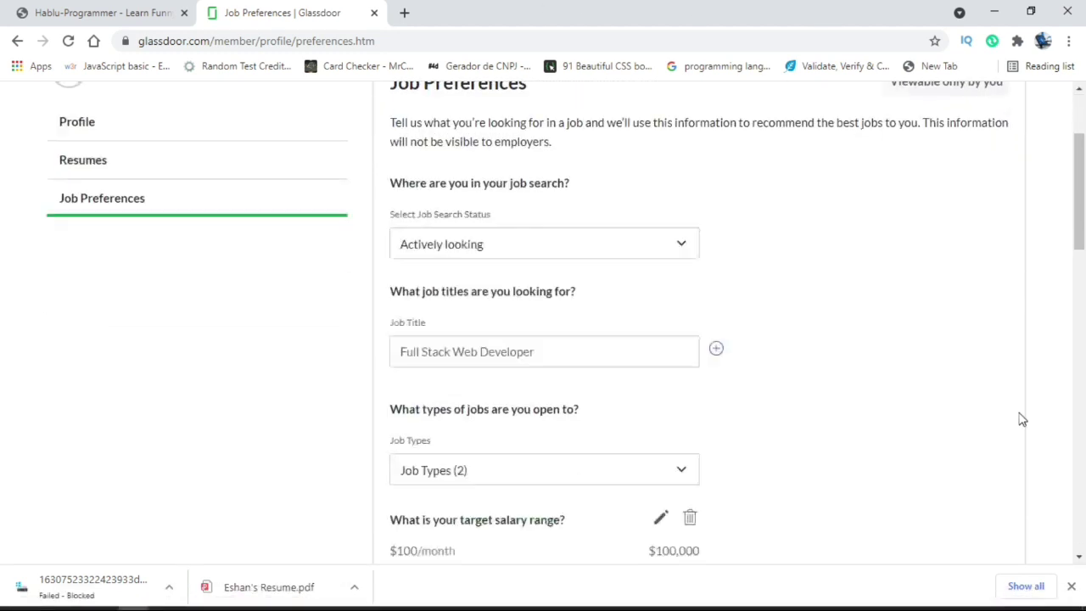
{"action": "scroll", "coordinate": [934, 388], "scroll_direction": "down", "scroll_amount": 10}
{"action": "scroll", "coordinate": [941, 314], "scroll_direction": "up", "scroll_amount": 5}
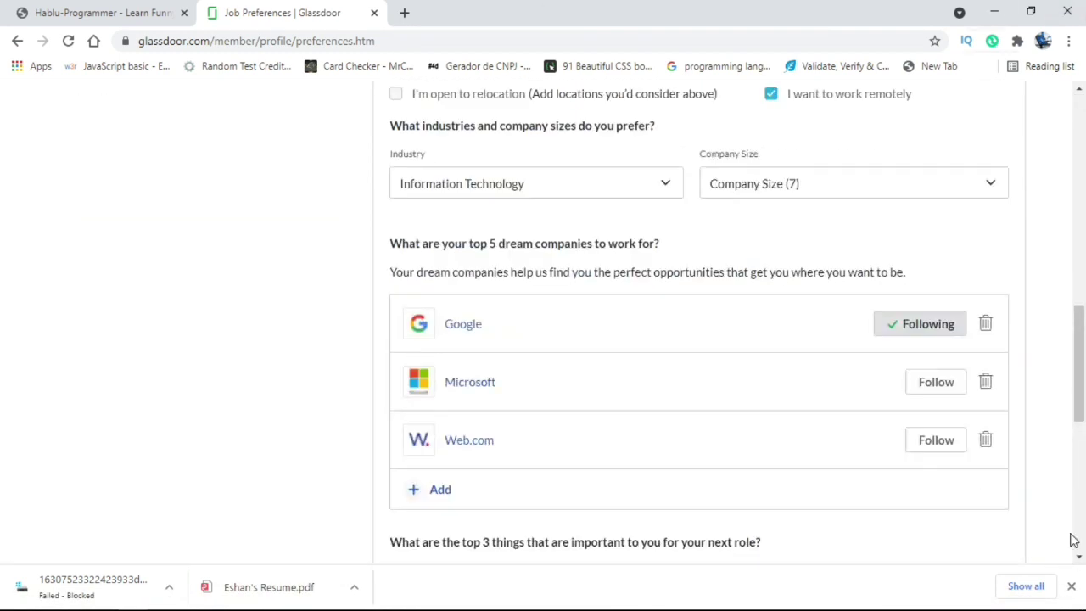
{"action": "scroll", "coordinate": [1004, 444], "scroll_direction": "up", "scroll_amount": 10}
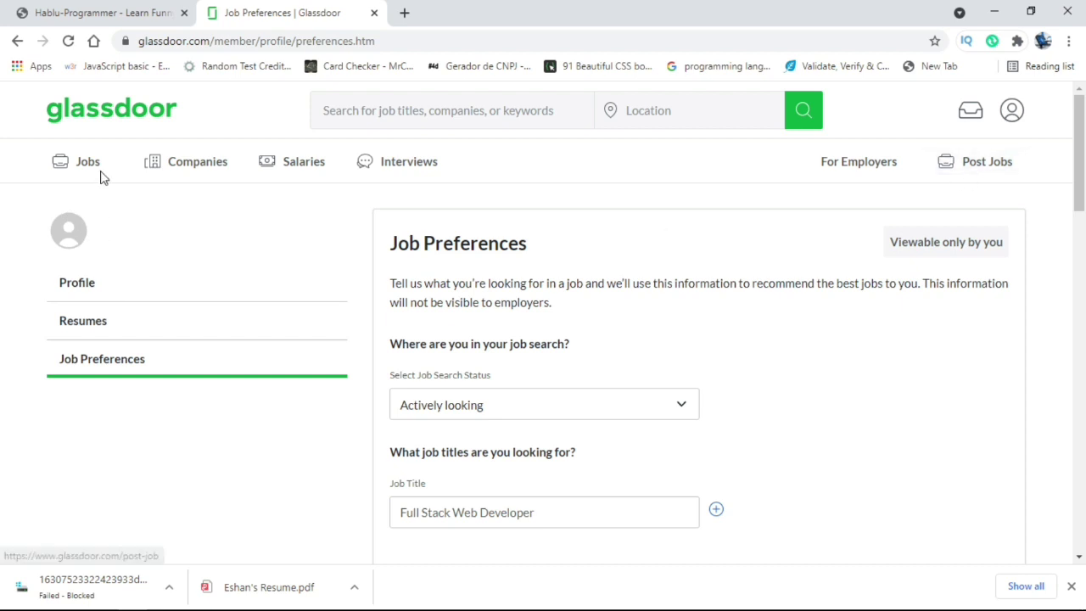
{"action": "left_click", "coordinate": [82, 117]}
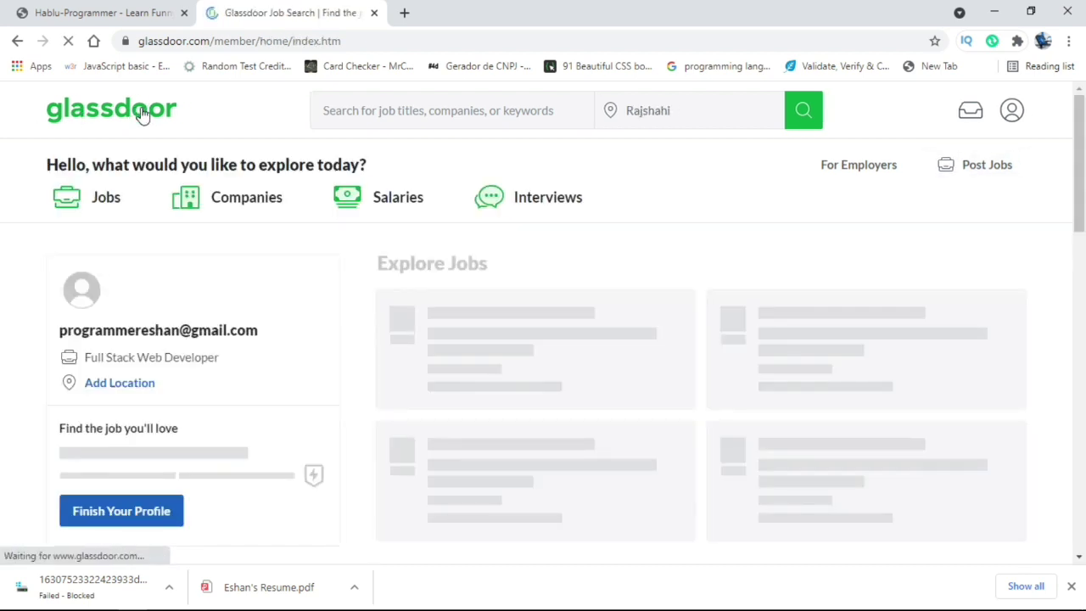
{"action": "scroll", "coordinate": [214, 244], "scroll_direction": "down", "scroll_amount": 1}
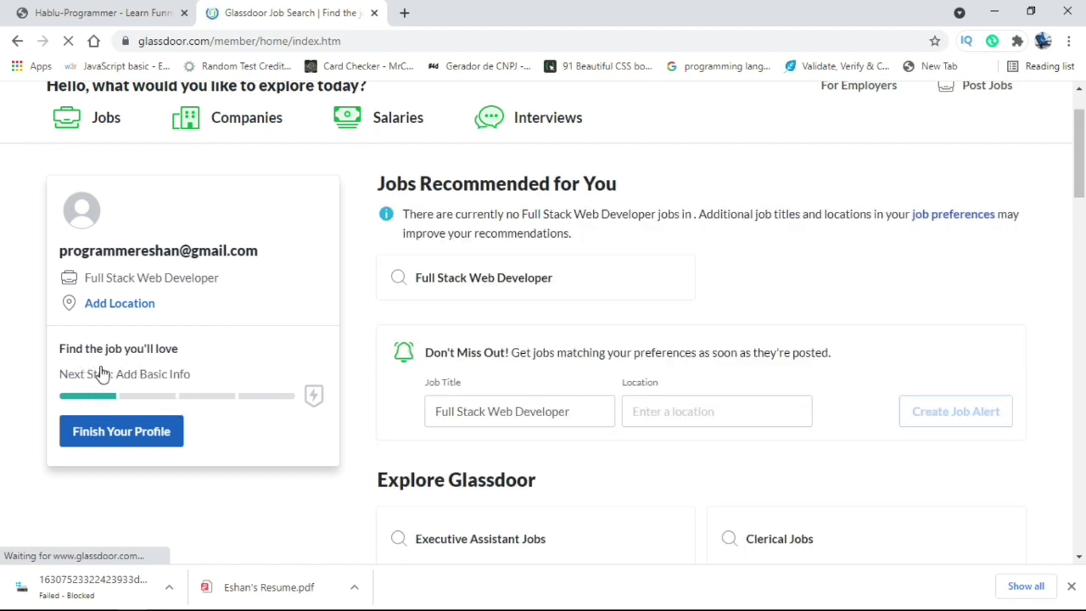
{"action": "left_click_drag", "start_coordinate": [100, 374], "coordinate": [289, 370]}
{"action": "left_click", "coordinate": [262, 373]}
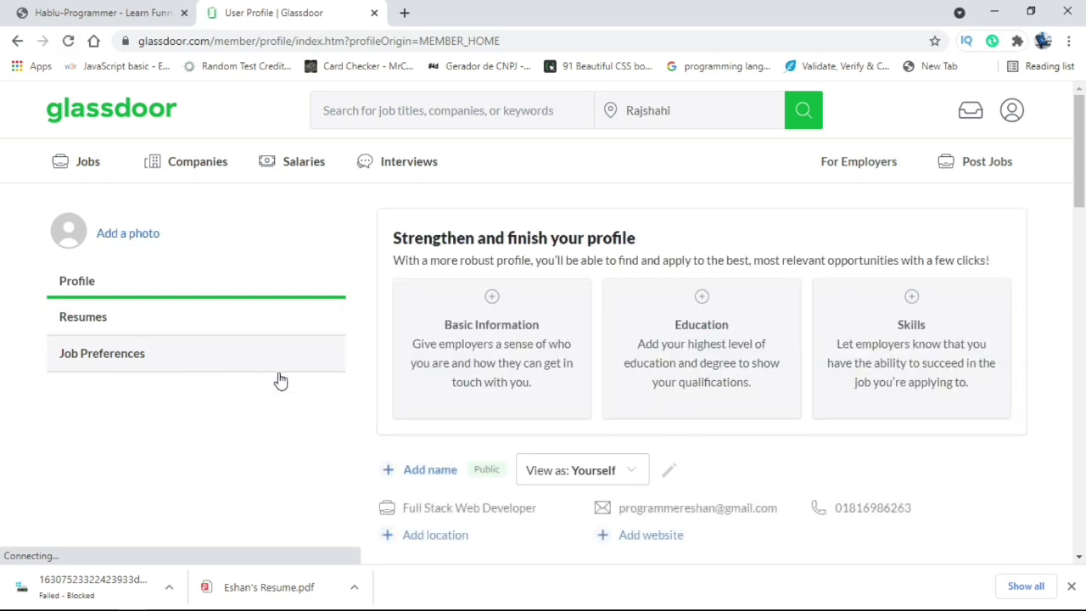
- Fill in the profile's basic information with the full name and the location New York, NY (US), and save it
{"action": "scroll", "coordinate": [722, 388], "scroll_direction": "down", "scroll_amount": 1}
{"action": "scroll", "coordinate": [602, 390], "scroll_direction": "up", "scroll_amount": 1}
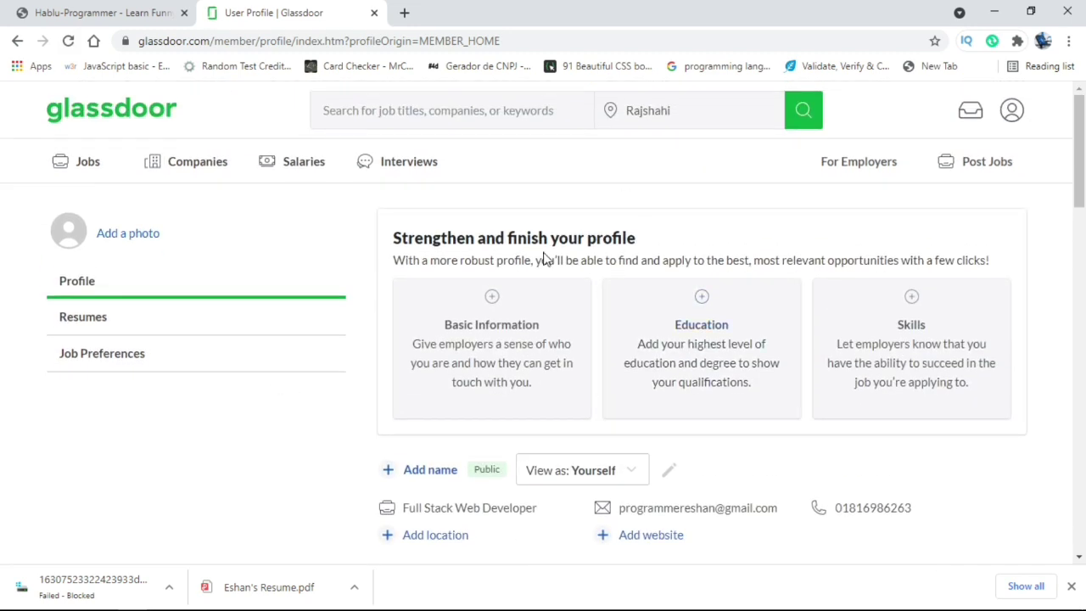
{"action": "left_click", "coordinate": [451, 298]}
{"action": "scroll", "coordinate": [484, 331], "scroll_direction": "down", "scroll_amount": 2}
{"action": "left_click", "coordinate": [444, 271]}
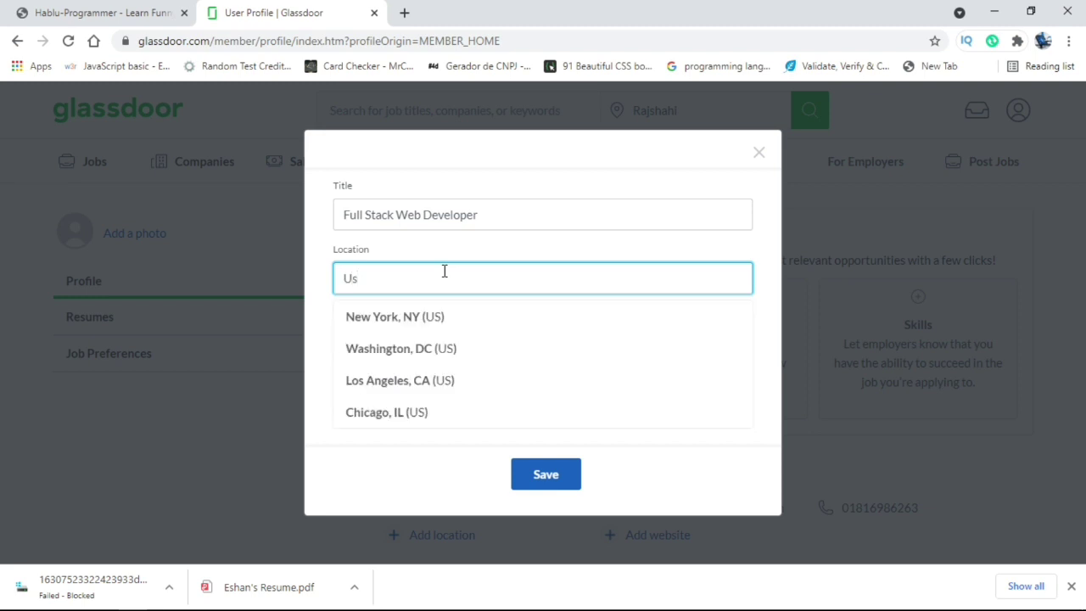
{"action": "left_click", "coordinate": [444, 315]}
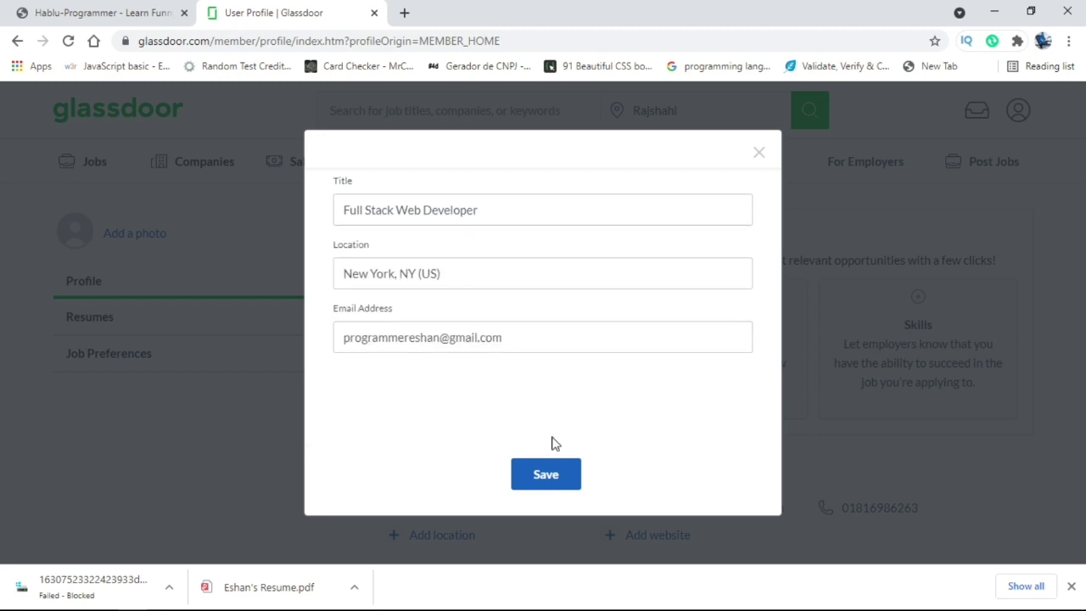
{"action": "left_click", "coordinate": [548, 474]}
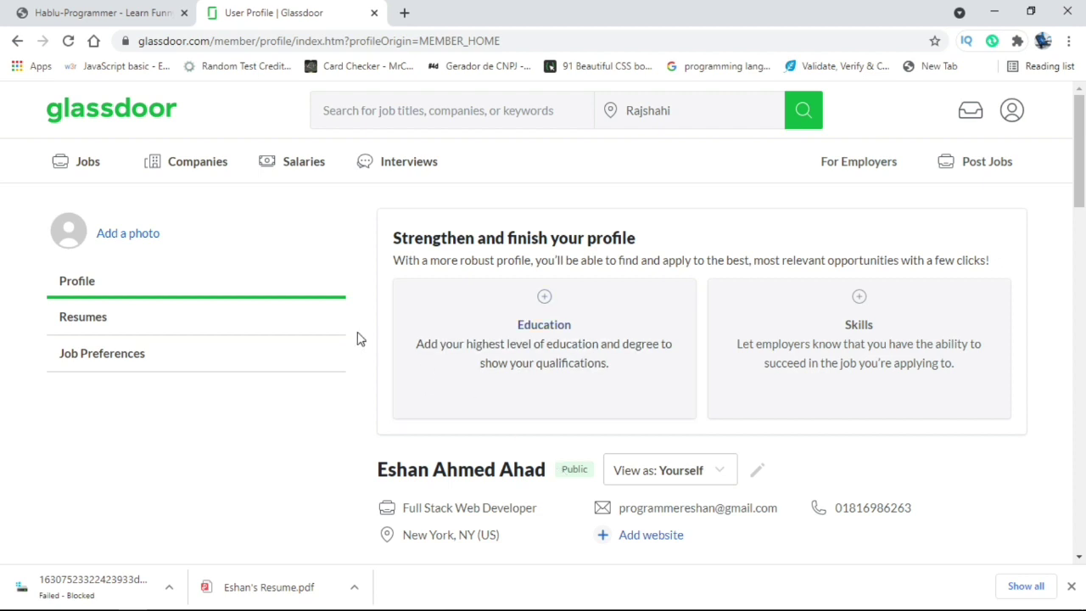
{"action": "left_click", "coordinate": [584, 355]}
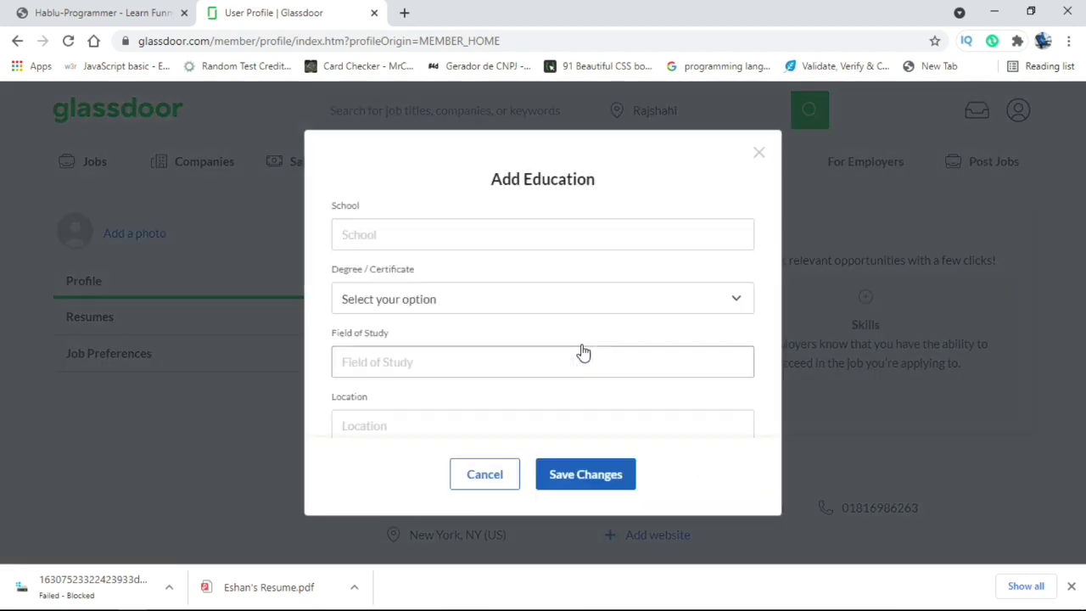
{"action": "left_click", "coordinate": [460, 229]}
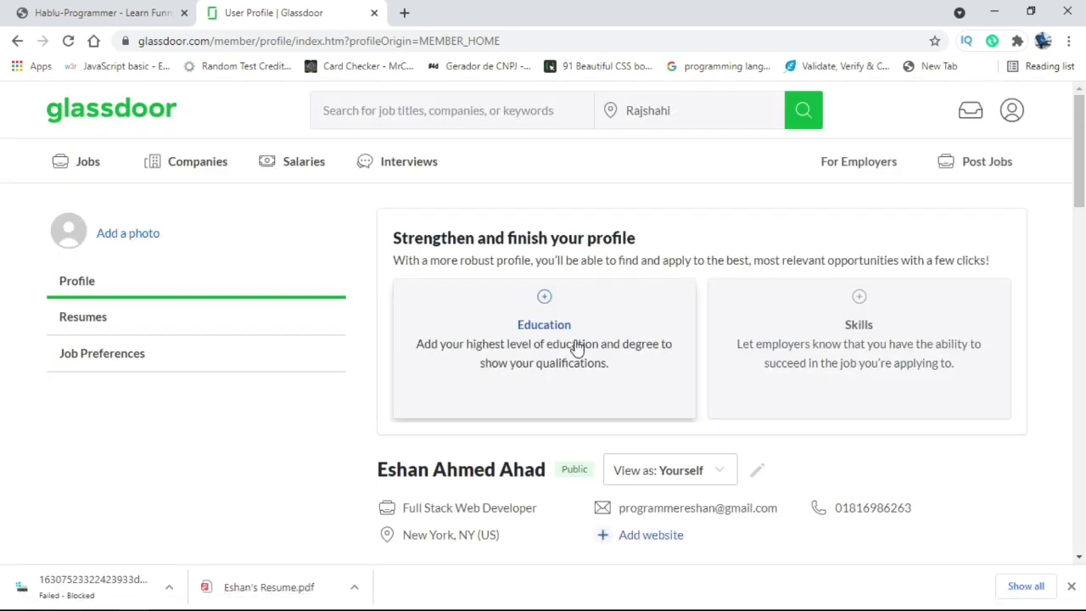
{"action": "left_click", "coordinate": [577, 348]}
{"action": "scroll", "coordinate": [556, 280], "scroll_direction": "down", "scroll_amount": 3}
{"action": "scroll", "coordinate": [555, 280], "scroll_direction": "up", "scroll_amount": 3}
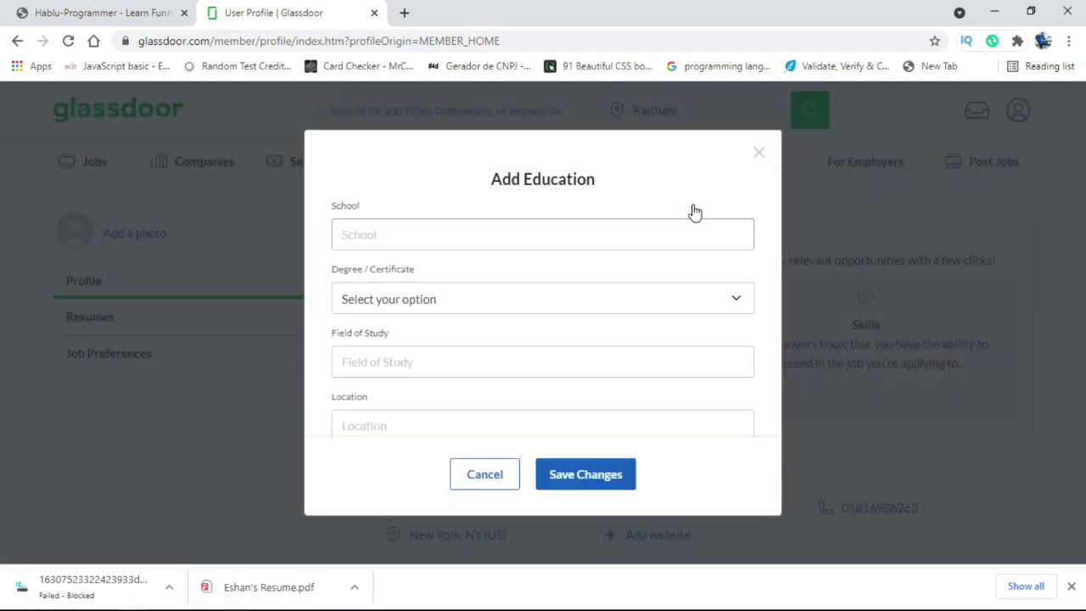
{"action": "left_click", "coordinate": [759, 154]}
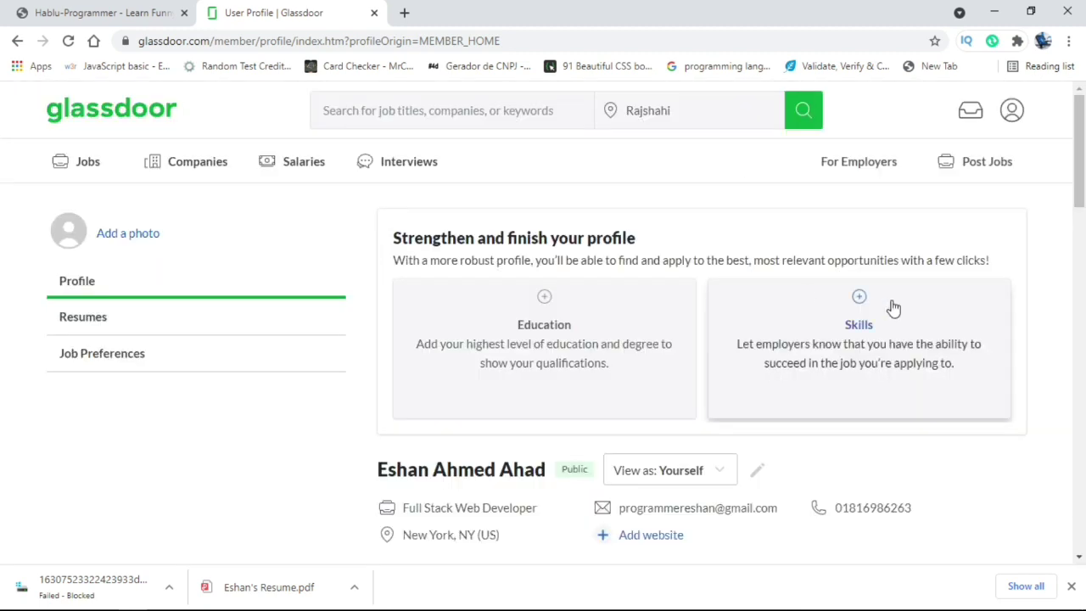
- Start the profile's skills list and add Web Development as the first skill
{"action": "left_click", "coordinate": [822, 340]}
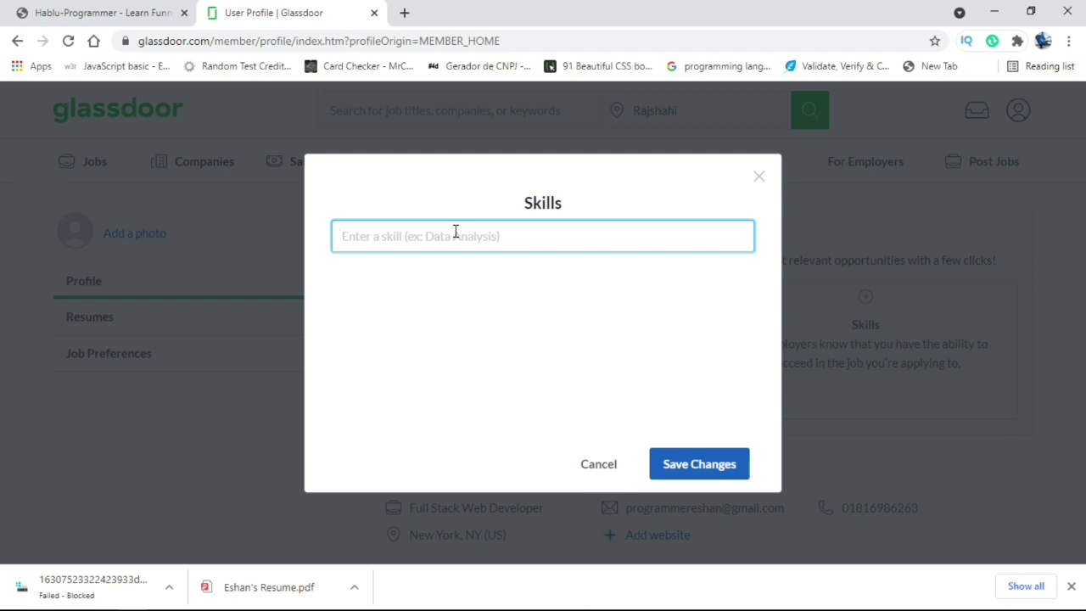
{"action": "type", "text": "web"}
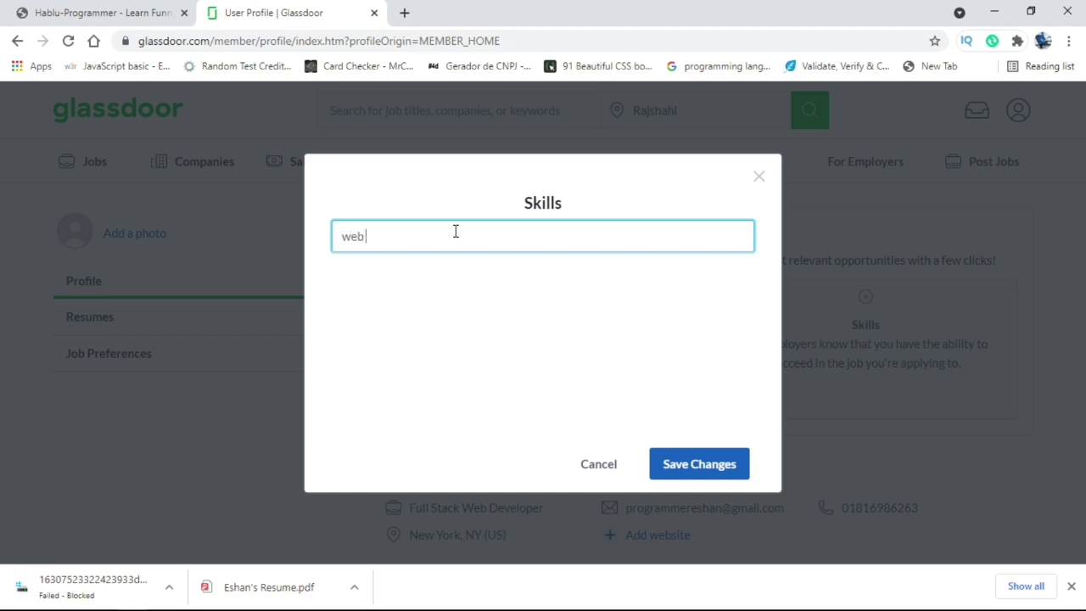
{"action": "type", "text": " deve"}
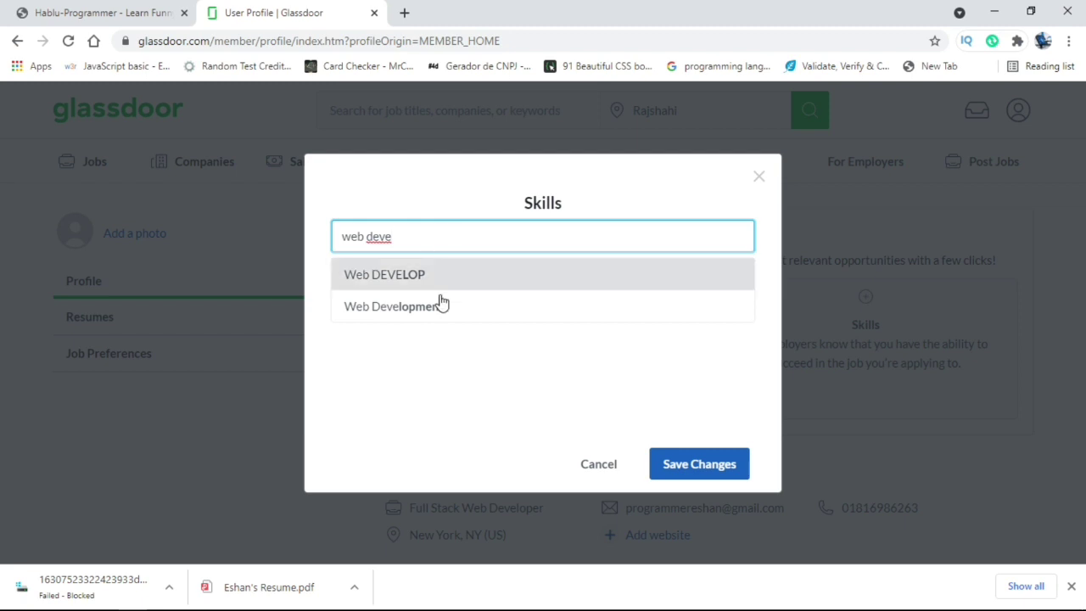
{"action": "left_click", "coordinate": [461, 321]}
- Add Programming as a second skill and clear the leftover text from the skill entry
{"action": "left_click_drag", "start_coordinate": [487, 242], "coordinate": [5, 286]}
{"action": "key", "text": "BackSpace"}
{"action": "type", "text": "programming"}
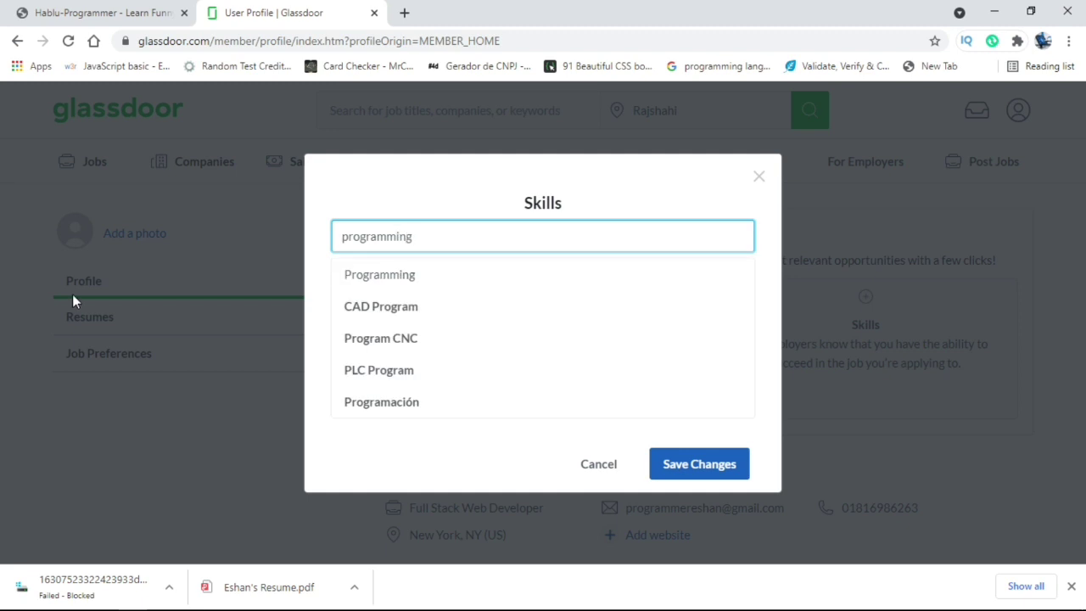
{"action": "left_click", "coordinate": [429, 281]}
{"action": "left_click", "coordinate": [492, 235]}
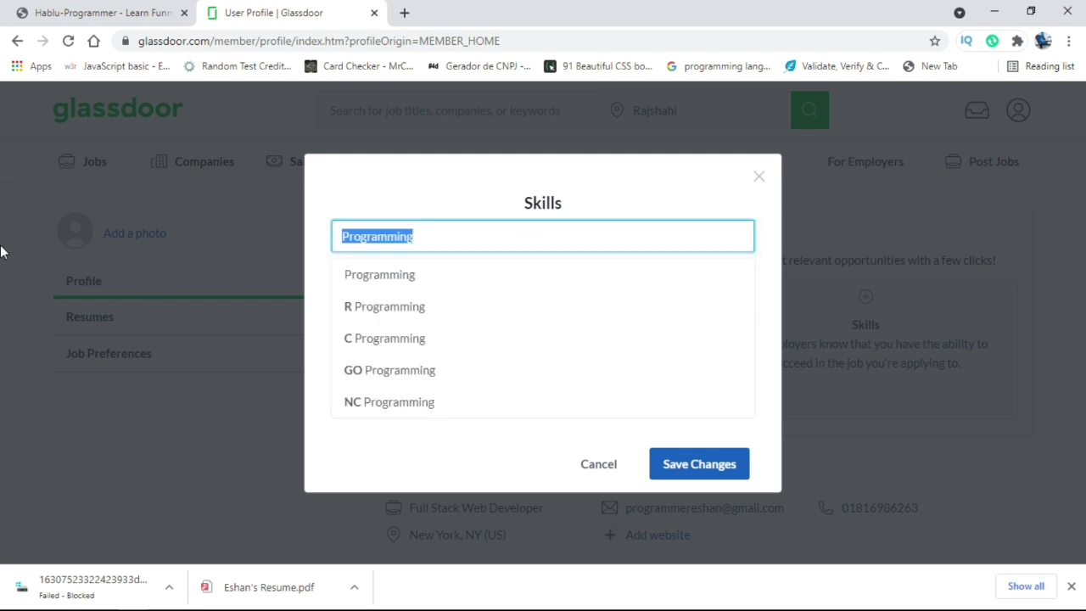
{"action": "key", "text": "BackSpace"}
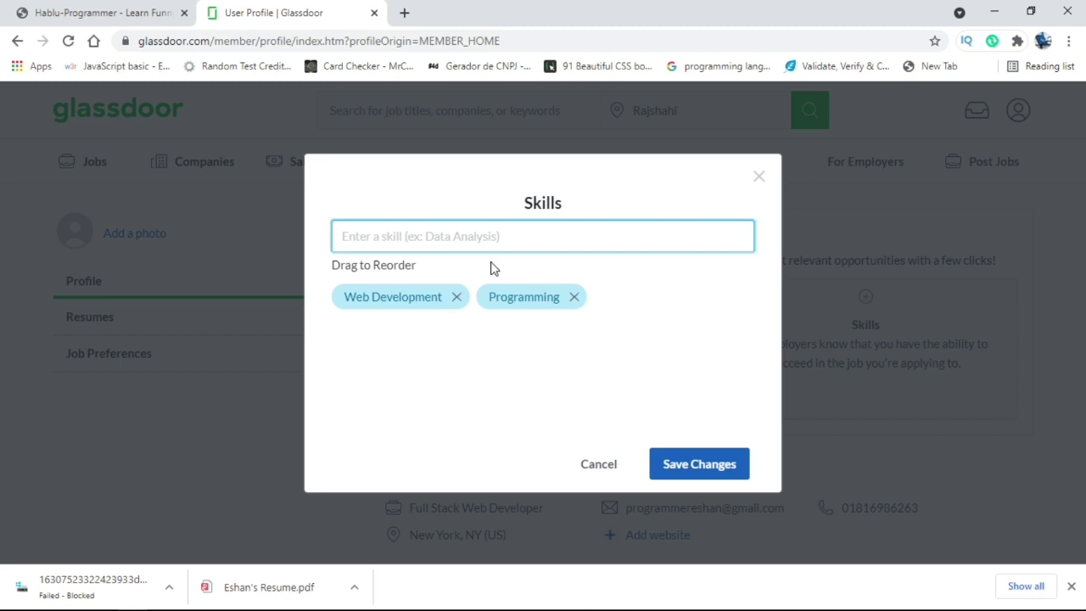
- Add HTML5 and CSS3 to the profile's skills list
{"action": "type", "text": "html"}
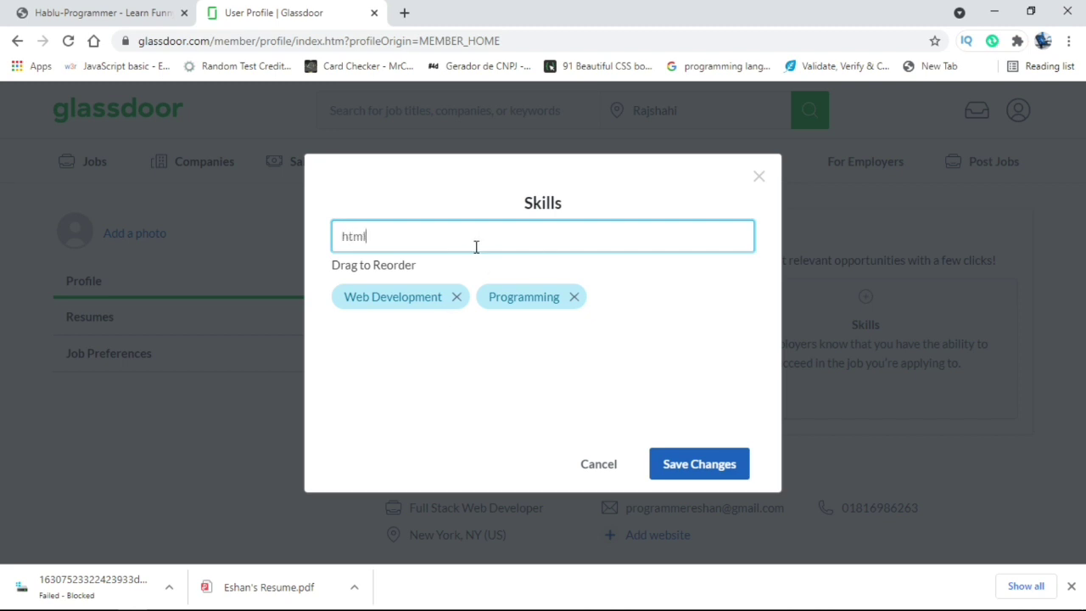
{"action": "left_click", "coordinate": [468, 305]}
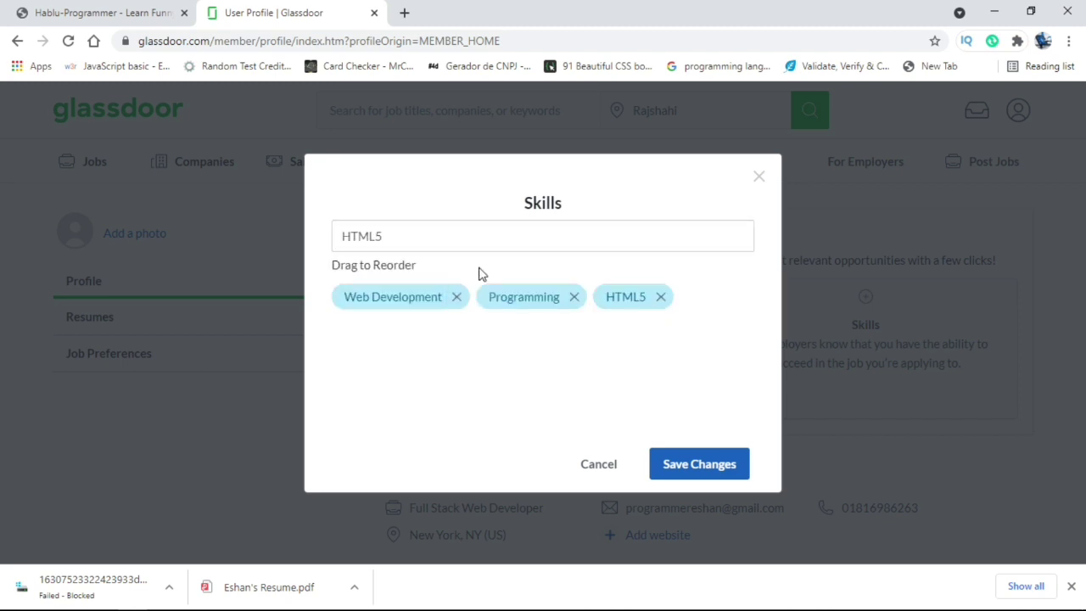
{"action": "left_click_drag", "start_coordinate": [495, 246], "coordinate": [228, 257]}
{"action": "key", "text": "BackSpace"}
{"action": "type", "text": "css"}
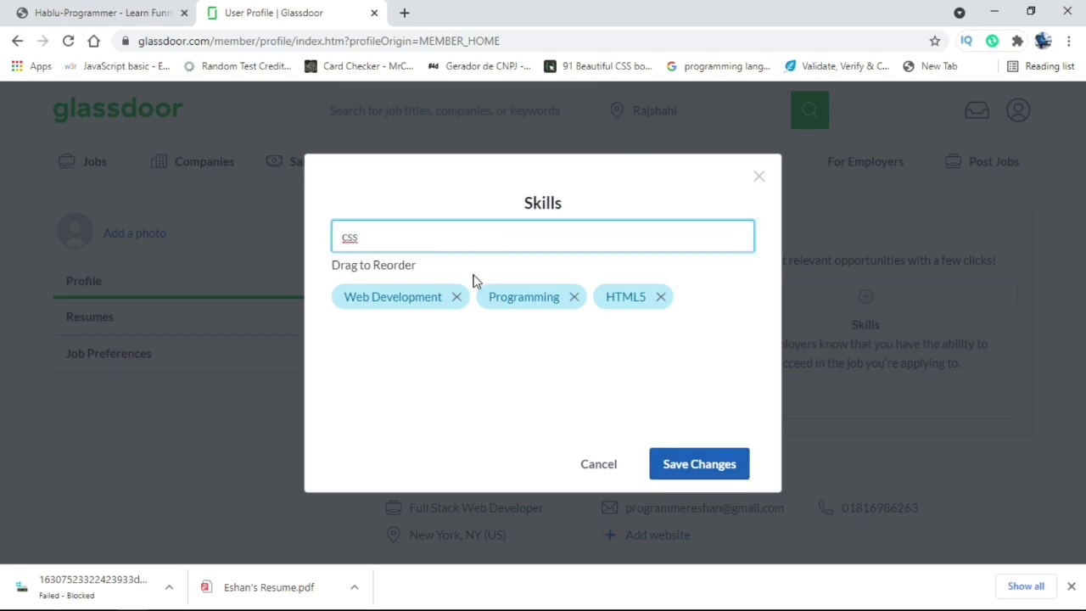
{"action": "left_click", "coordinate": [413, 387]}
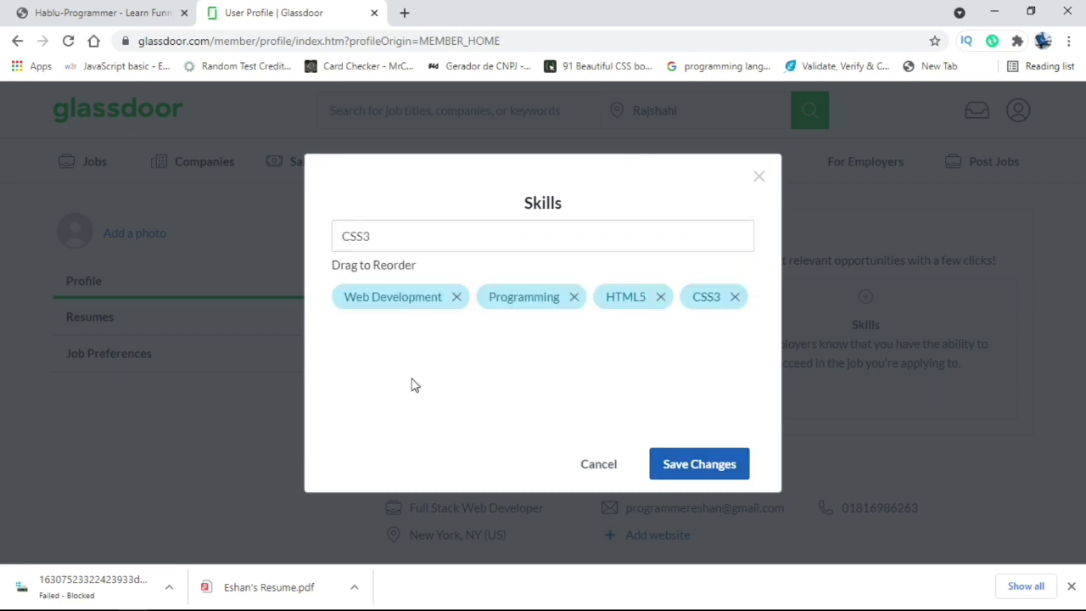
- Clear the leftover skill entry and add ReACT Javascript from the suggestions for JavaSc
{"action": "left_click_drag", "start_coordinate": [568, 228], "coordinate": [0, 272]}
{"action": "key", "text": "BackSpace"}
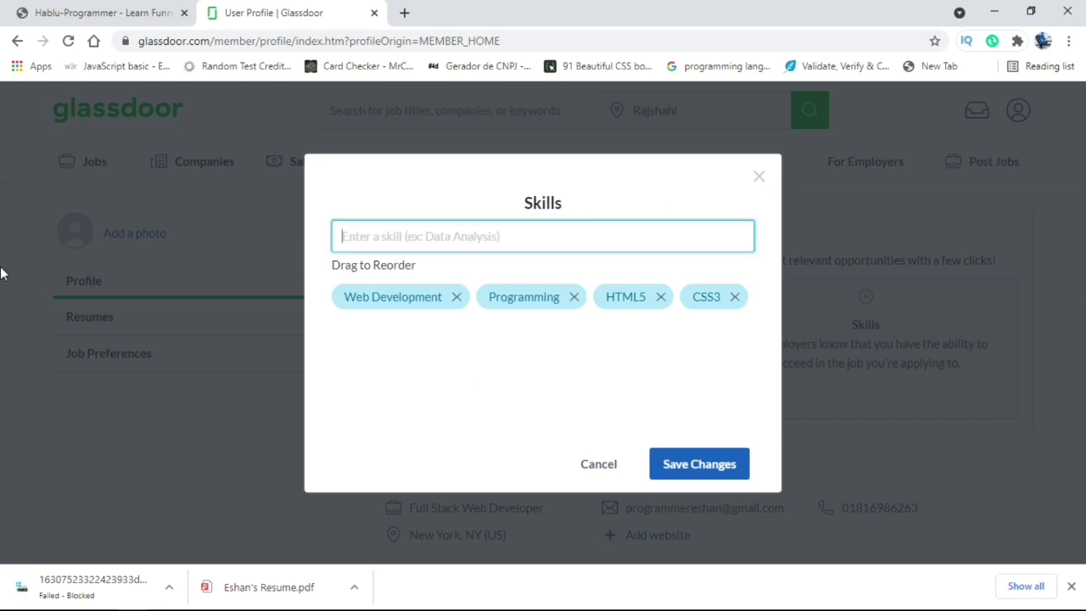
{"action": "type", "text": "javassd"}
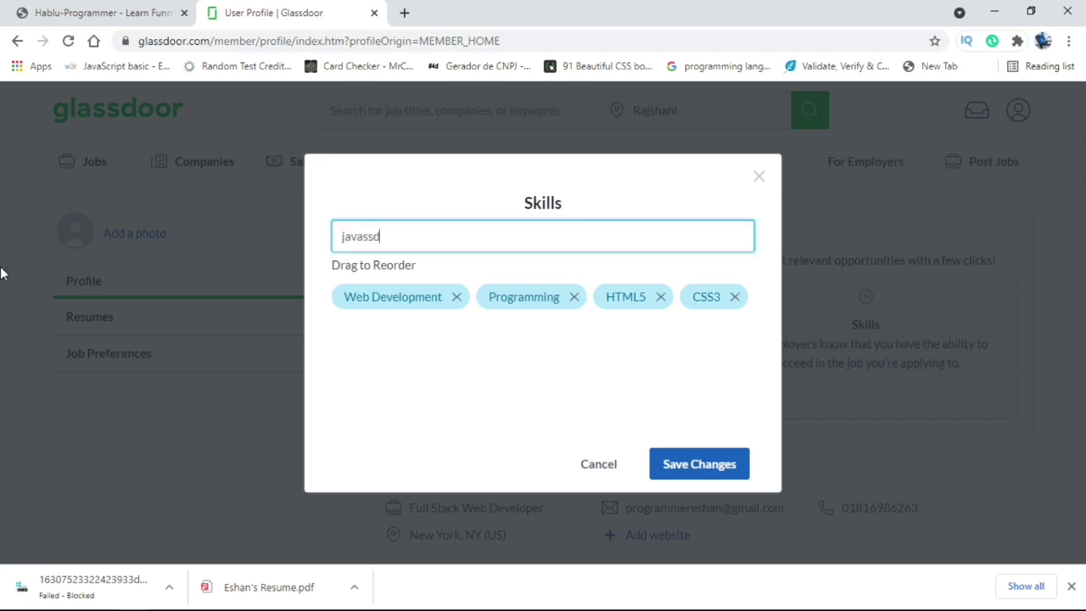
{"action": "key", "text": "BackSpace"}
{"action": "type", "text": "j"}
{"action": "key", "text": "BackSpace"}
{"action": "type", "text": "JavaSc"}
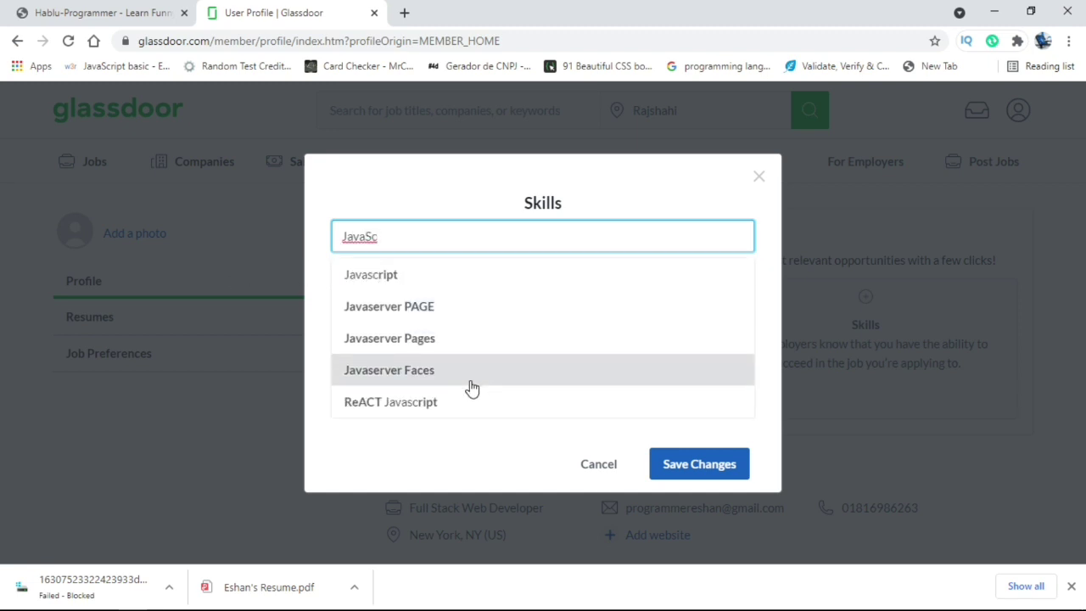
{"action": "left_click", "coordinate": [458, 404]}
- Replace the leftover text in the skill entry and add Node.Js as a skill
{"action": "key", "text": "ctrl+a"}
{"action": "key", "text": "BackSpace"}
{"action": "type", "text": "node js"}
{"action": "left_click", "coordinate": [395, 275]}
- Add MongoDB and Google Firebase to the skills list and save the skills
{"action": "left_click", "coordinate": [431, 232]}
{"action": "key", "text": "ctrl+a"}
{"action": "key", "text": "BackSpace"}
{"action": "type", "text": "mongo"}
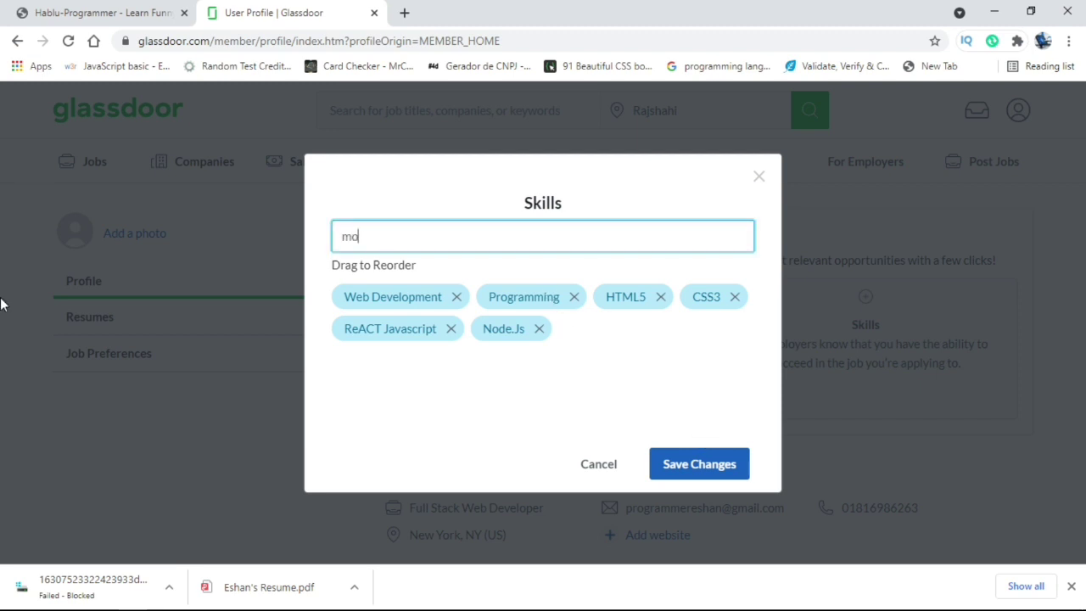
{"action": "left_click", "coordinate": [397, 276]}
{"action": "type", "text": "Firebase"}
{"action": "left_click", "coordinate": [417, 309]}
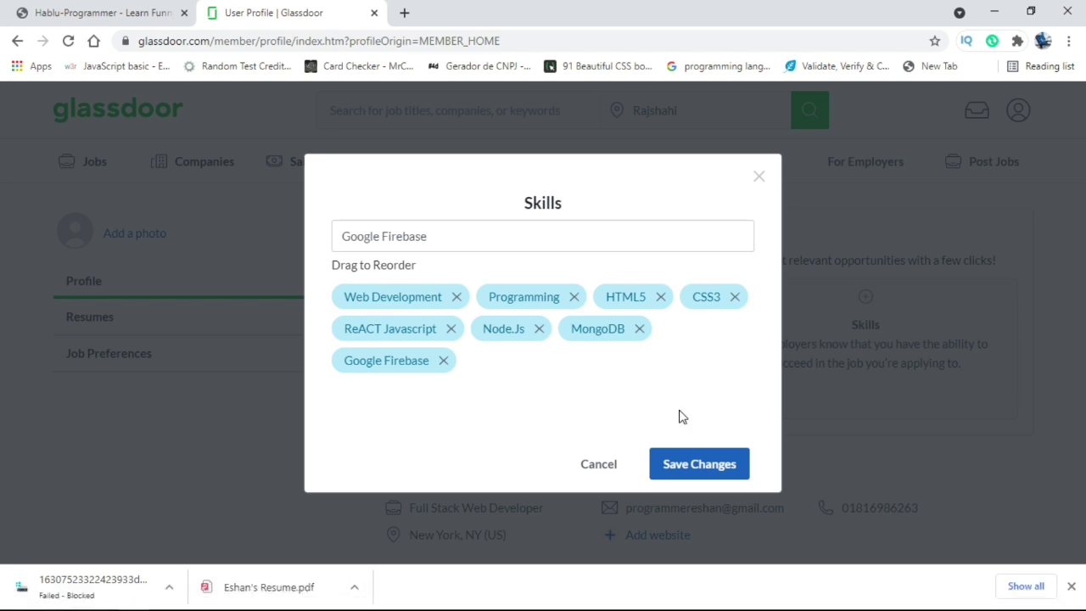
{"action": "left_click", "coordinate": [718, 456]}
- Look through the whole profile page, including the contact details, skills, education and certification sections
{"action": "scroll", "coordinate": [764, 218], "scroll_direction": "down", "scroll_amount": 2}
{"action": "scroll", "coordinate": [764, 218], "scroll_direction": "up", "scroll_amount": 2}
{"action": "scroll", "coordinate": [950, 465], "scroll_direction": "down", "scroll_amount": 1}
{"action": "scroll", "coordinate": [950, 465], "scroll_direction": "down", "scroll_amount": 3}
{"action": "scroll", "coordinate": [942, 470], "scroll_direction": "up", "scroll_amount": 3}
{"action": "scroll", "coordinate": [602, 287], "scroll_direction": "down", "scroll_amount": 2}
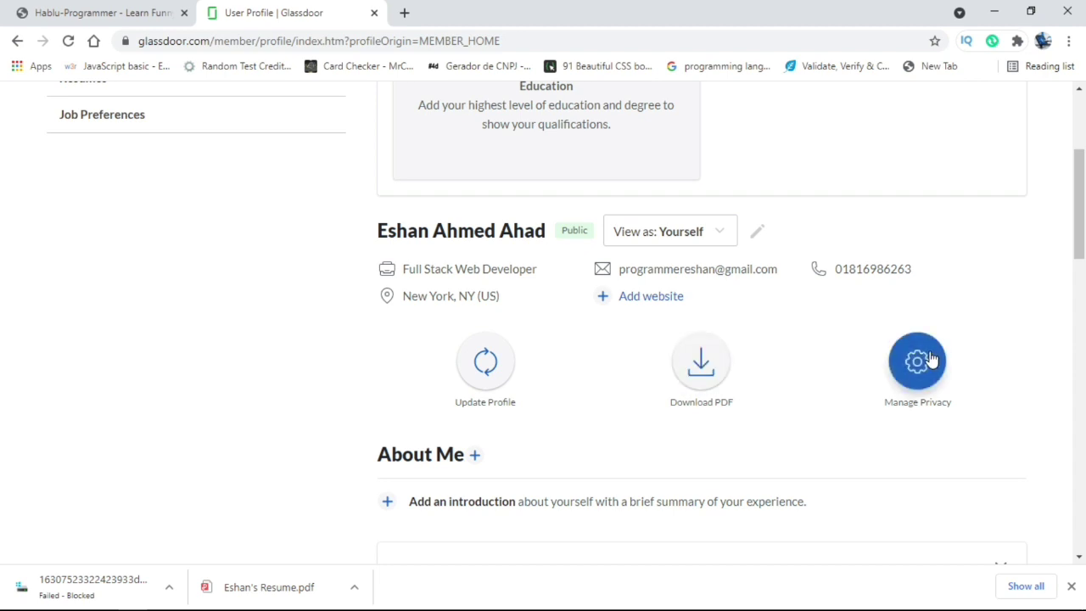
{"action": "scroll", "coordinate": [925, 359], "scroll_direction": "down", "scroll_amount": 4}
{"action": "scroll", "coordinate": [691, 334], "scroll_direction": "down", "scroll_amount": 10}
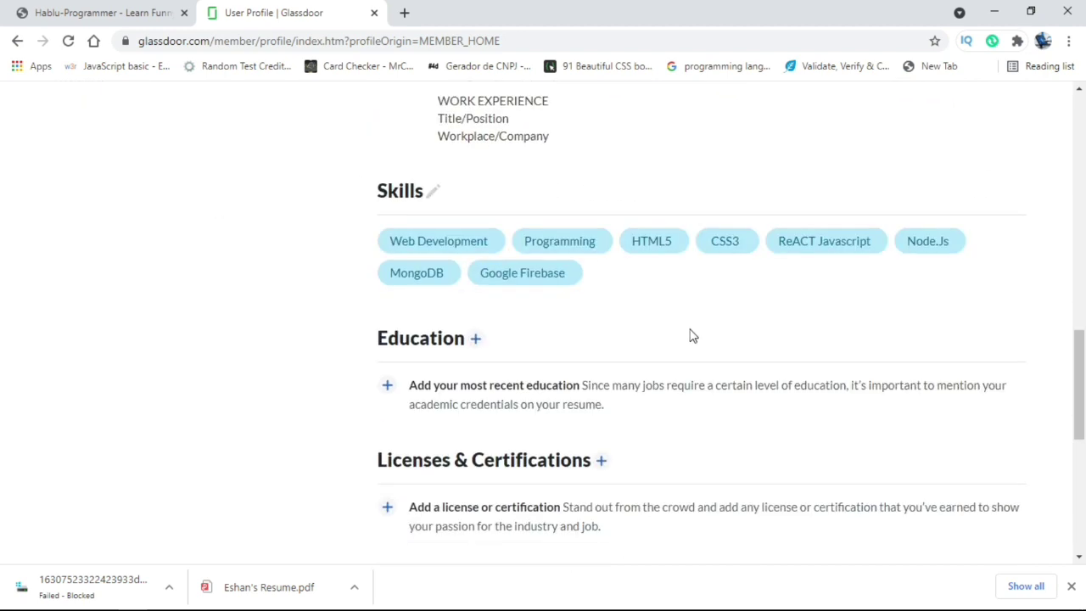
{"action": "scroll", "coordinate": [653, 272], "scroll_direction": "up", "scroll_amount": 7}
{"action": "scroll", "coordinate": [623, 318], "scroll_direction": "down", "scroll_amount": 1}
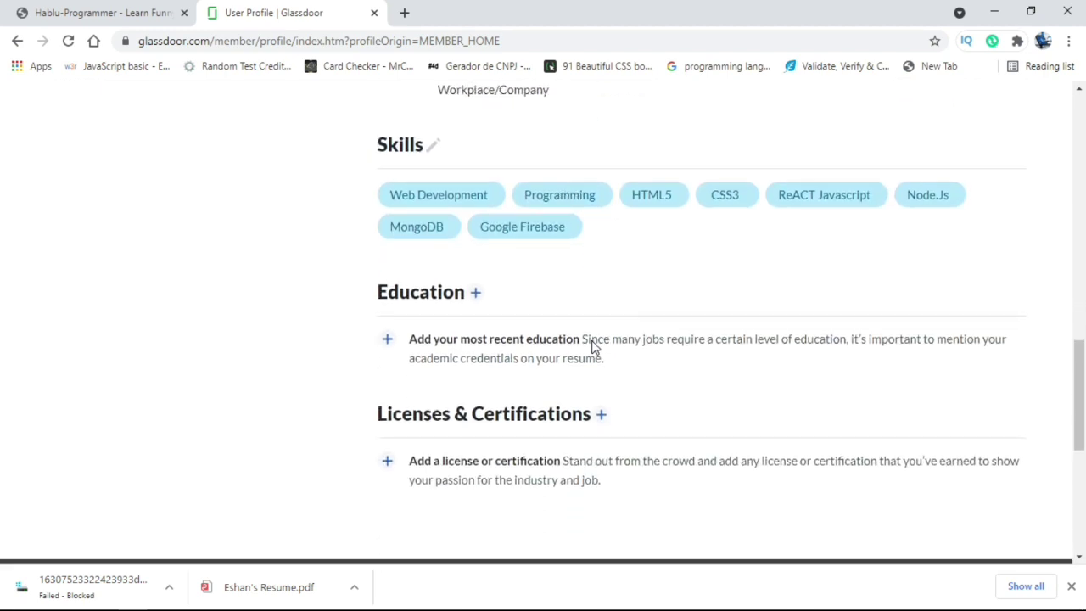
{"action": "scroll", "coordinate": [424, 339], "scroll_direction": "up", "scroll_amount": 10}
- Reload the profile, return to the Glassdoor home page and examine the next step on the profile completion card
{"action": "left_click", "coordinate": [69, 44]}
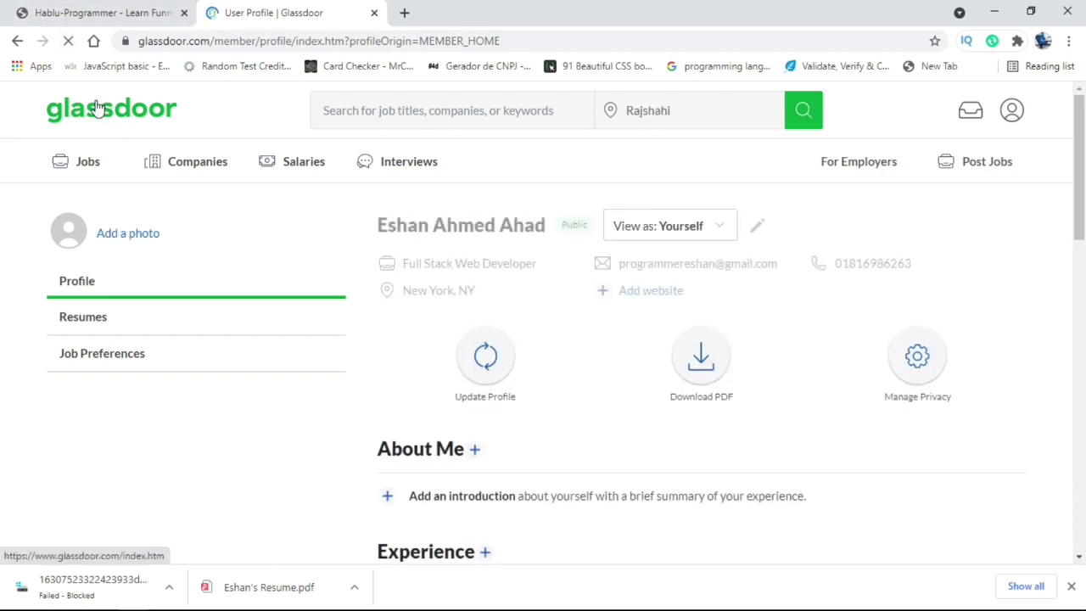
{"action": "left_click", "coordinate": [100, 105]}
{"action": "scroll", "coordinate": [218, 342], "scroll_direction": "down", "scroll_amount": 1}
{"action": "scroll", "coordinate": [228, 327], "scroll_direction": "up", "scroll_amount": 2}
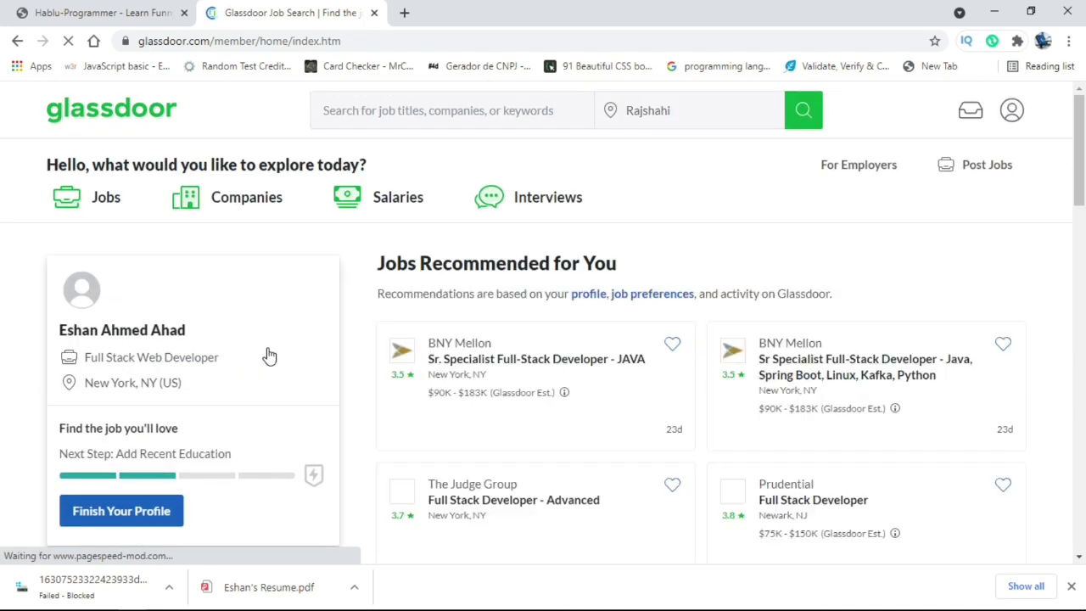
{"action": "scroll", "coordinate": [226, 434], "scroll_direction": "down", "scroll_amount": 2}
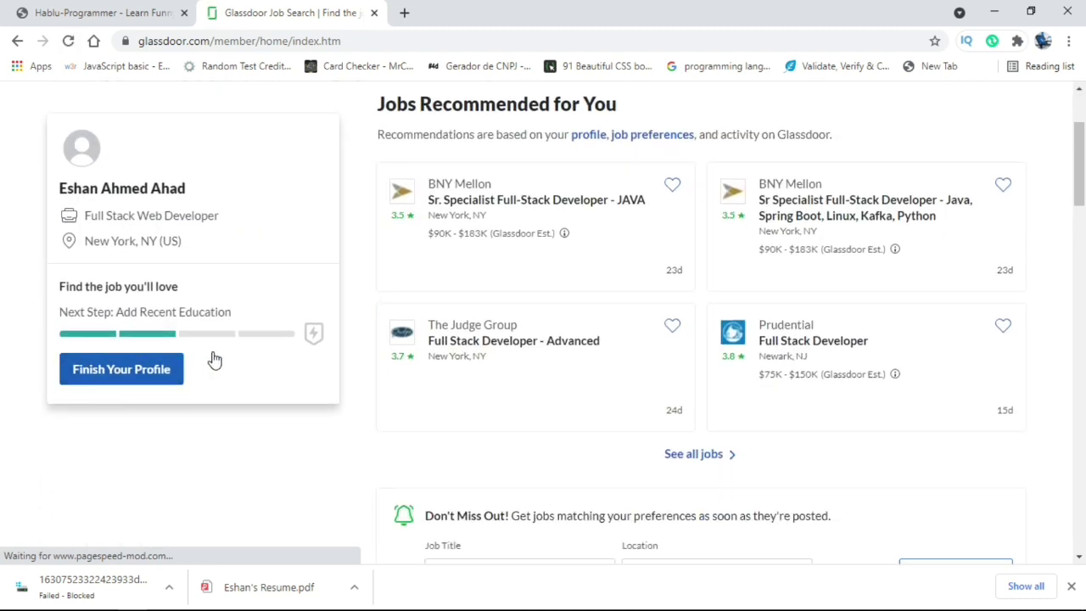
{"action": "left_click_drag", "start_coordinate": [161, 314], "coordinate": [242, 313]}
{"action": "scroll", "coordinate": [127, 262], "scroll_direction": "up", "scroll_amount": 2}
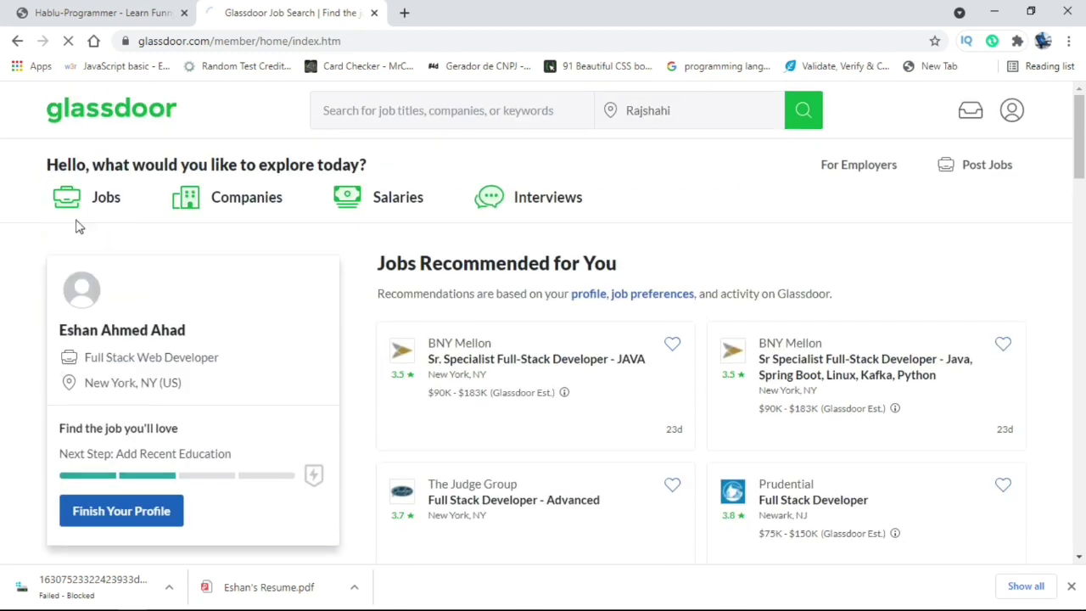
{"action": "left_click", "coordinate": [85, 284]}
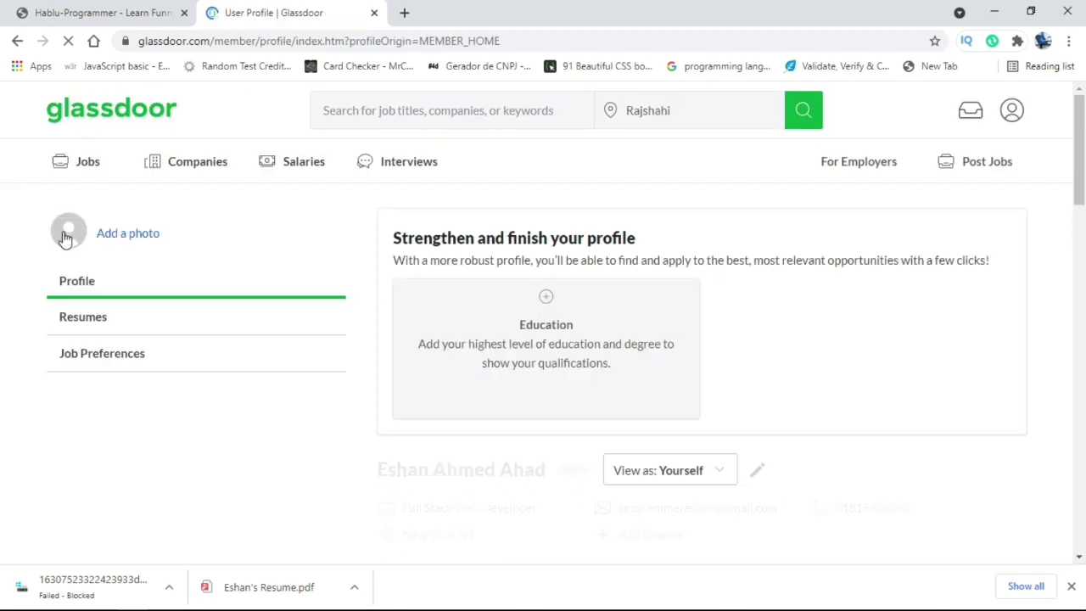
{"action": "left_click", "coordinate": [102, 233]}
{"action": "left_click", "coordinate": [540, 436]}
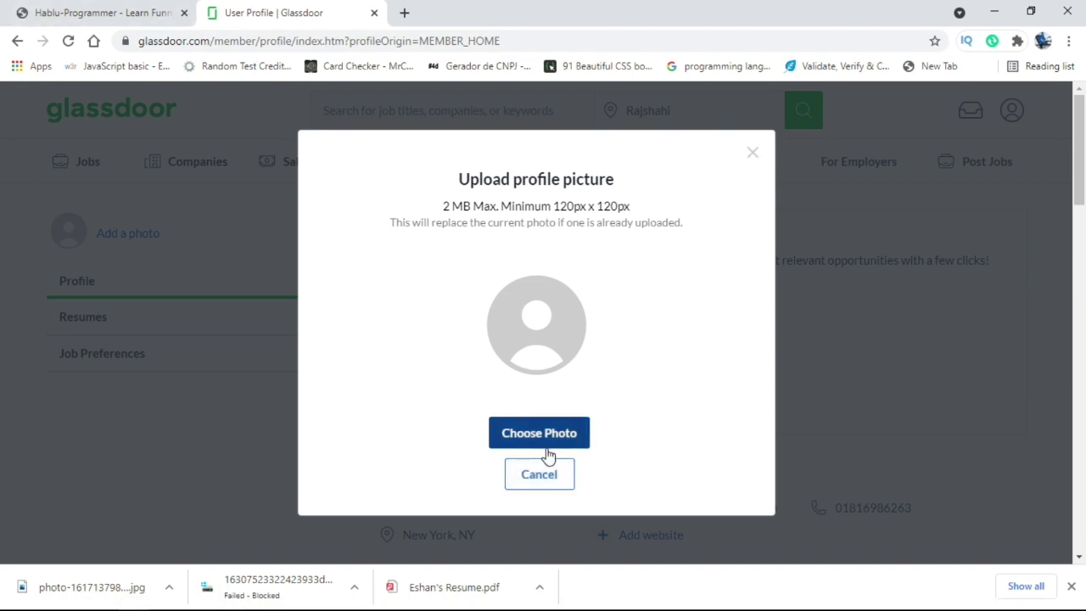
{"action": "mouse_move", "coordinate": [169, 609]}
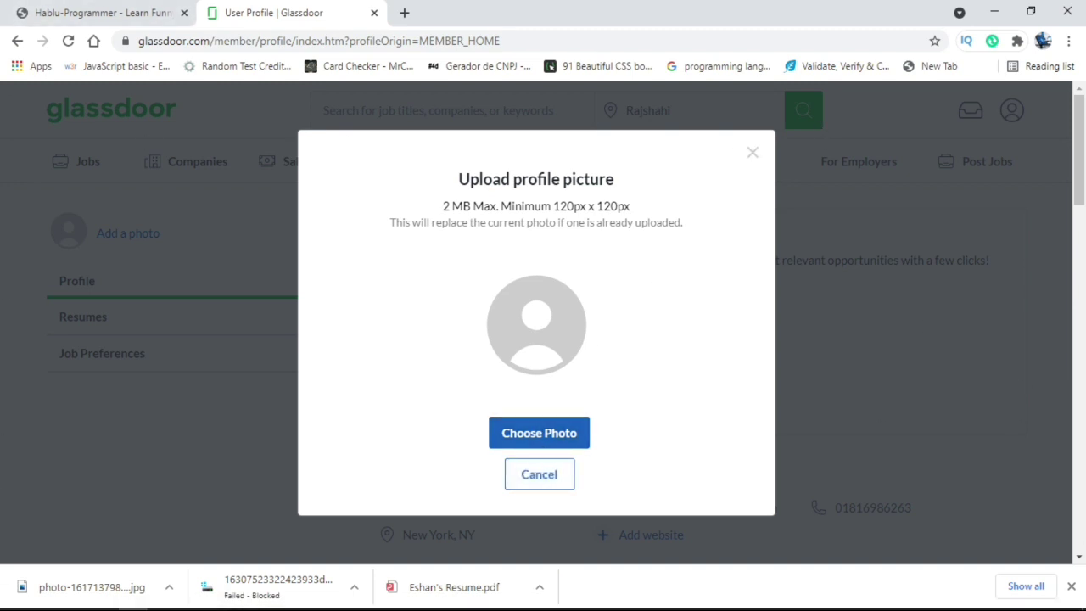
{"action": "left_click", "coordinate": [136, 585]}
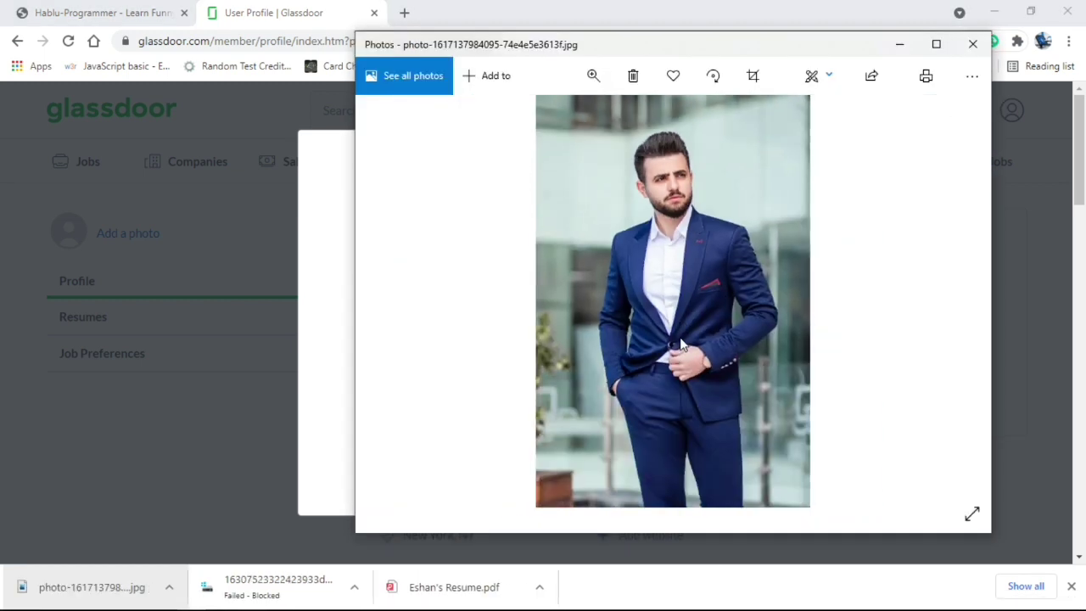
{"action": "left_click", "coordinate": [976, 47]}
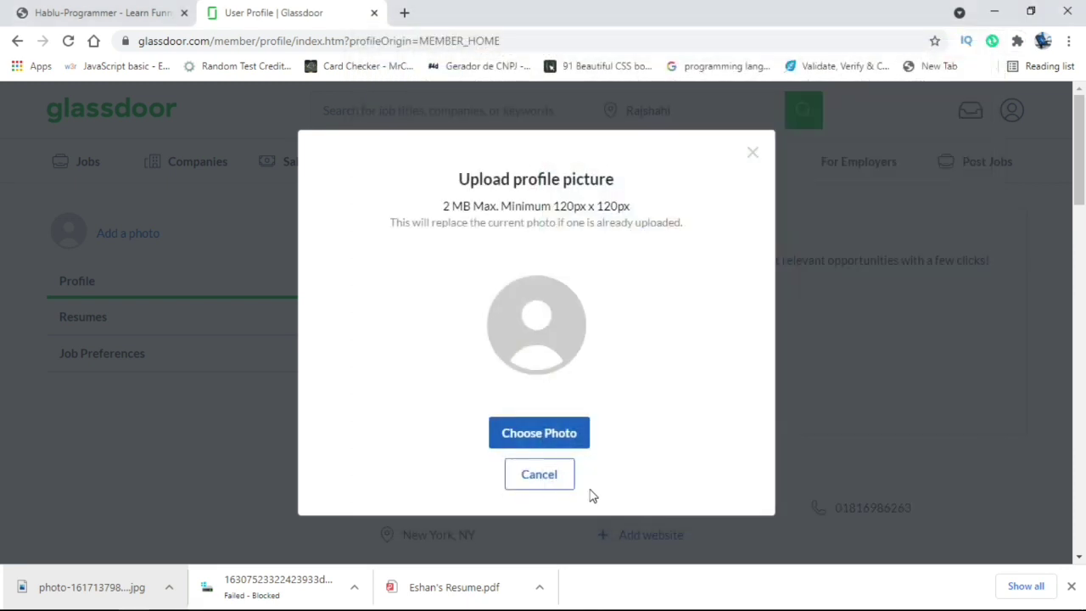
- Upload the downloaded portrait as the profile picture, reposition it so the whole head shows, and save it
{"action": "left_click", "coordinate": [560, 434]}
{"action": "left_click", "coordinate": [184, 150]}
{"action": "left_click", "coordinate": [405, 354]}
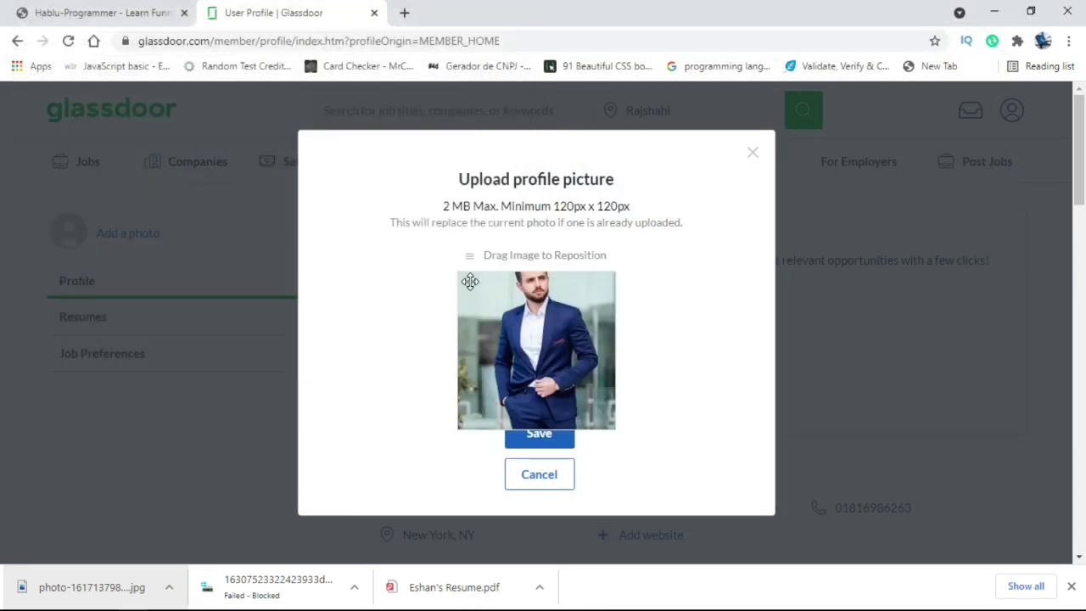
{"action": "scroll", "coordinate": [425, 274], "scroll_direction": "down", "scroll_amount": 1}
{"action": "mouse_move", "coordinate": [543, 365]}
{"action": "left_mouse_down"}
{"action": "mouse_move", "coordinate": [541, 305]}
{"action": "mouse_move", "coordinate": [548, 347]}
{"action": "left_mouse_up"}
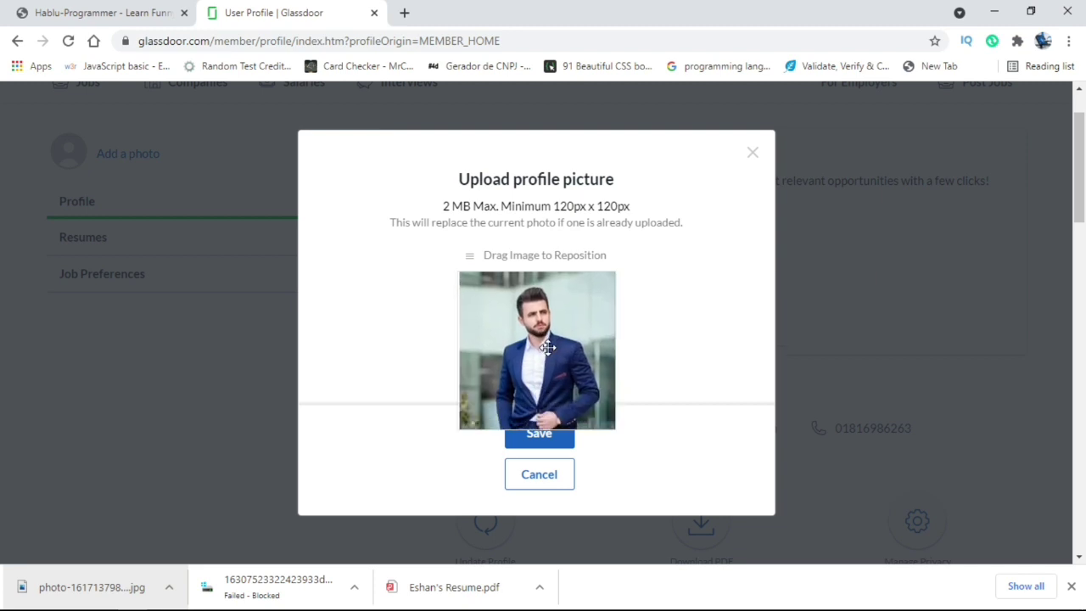
{"action": "scroll", "coordinate": [561, 451], "scroll_direction": "up", "scroll_amount": 1}
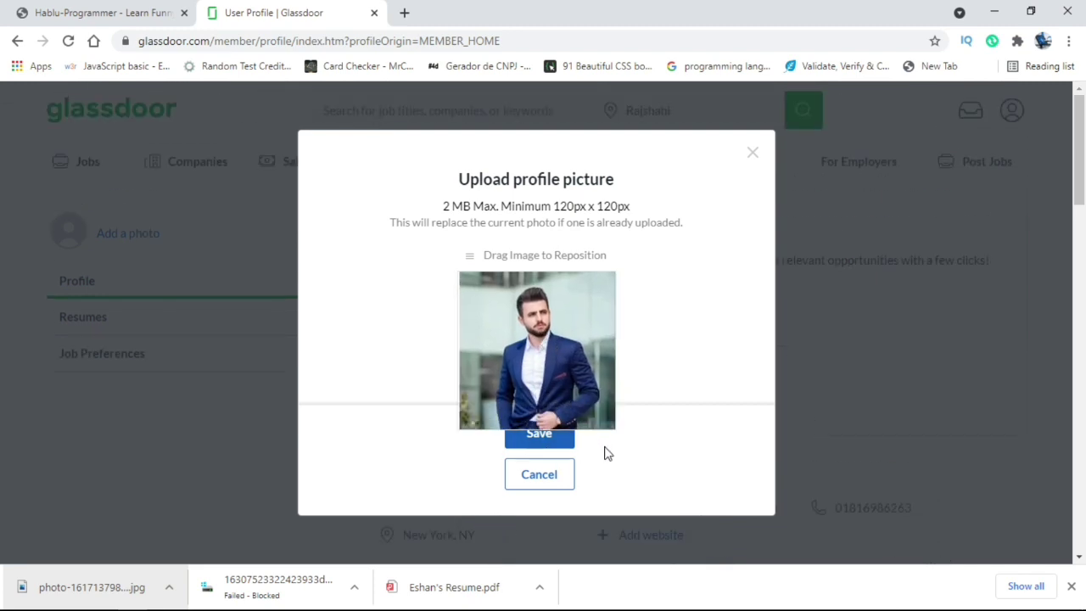
{"action": "left_click", "coordinate": [538, 439]}
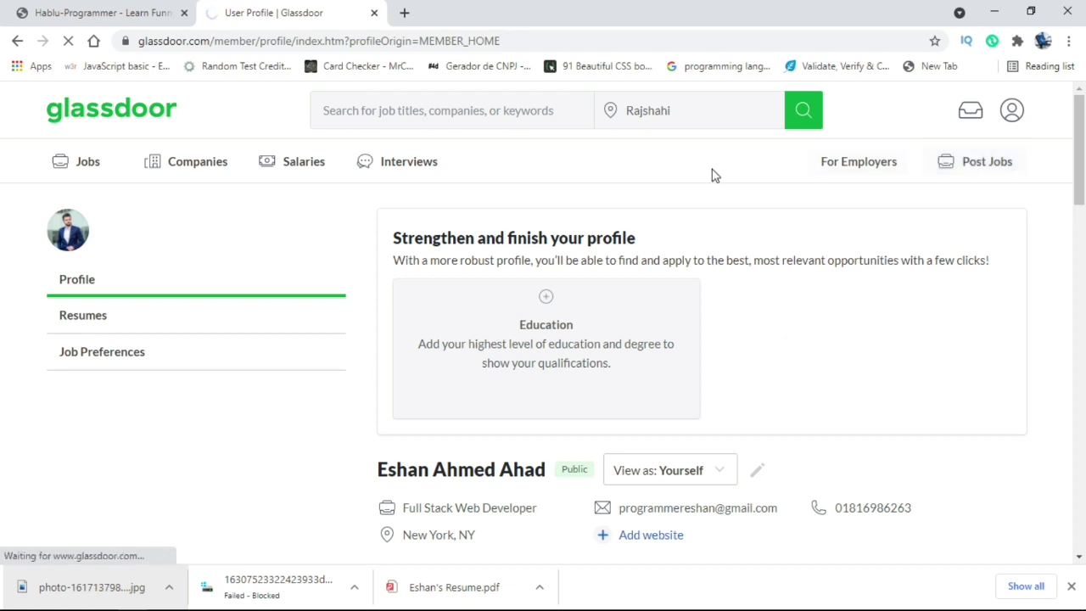
- Open the Recent Activity page for jobs and review the recent searches
{"action": "mouse_move", "coordinate": [75, 171]}
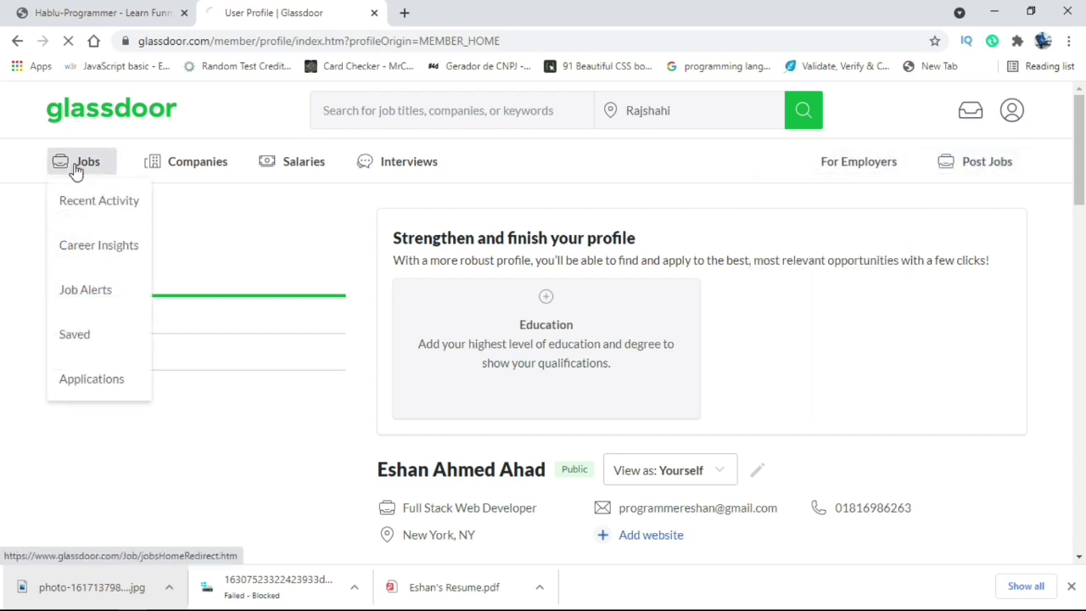
{"action": "left_click", "coordinate": [99, 195]}
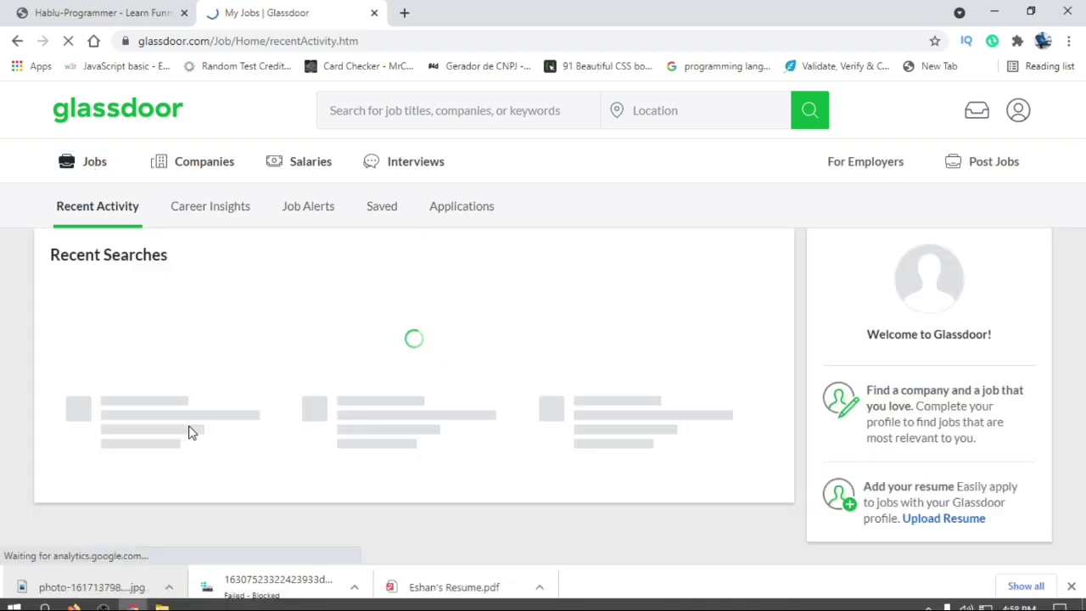
{"action": "scroll", "coordinate": [376, 439], "scroll_direction": "down", "scroll_amount": 2}
{"action": "scroll", "coordinate": [312, 393], "scroll_direction": "up", "scroll_amount": 2}
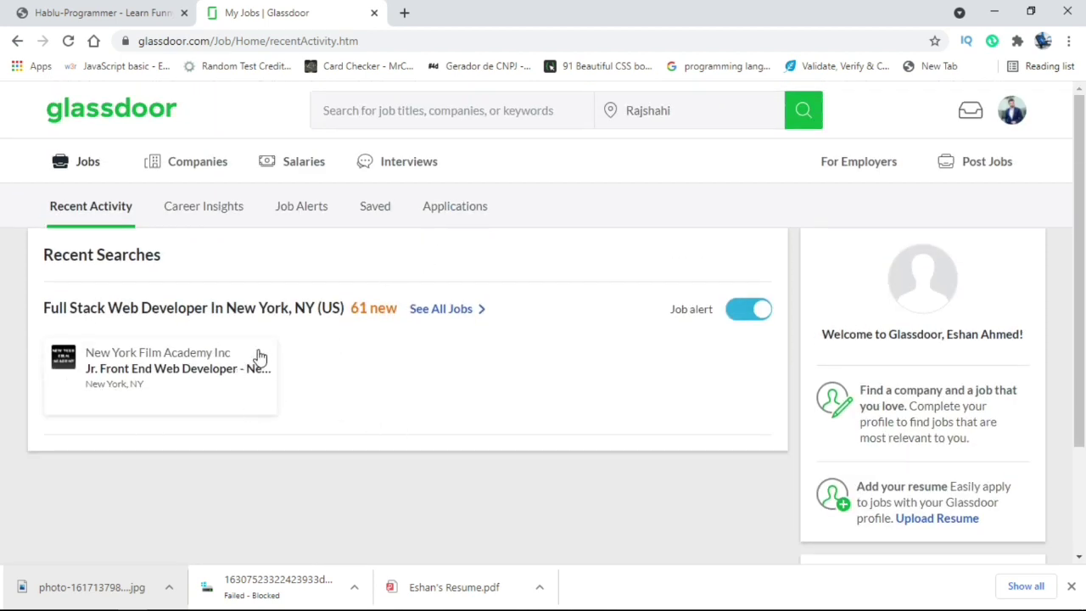
{"action": "scroll", "coordinate": [371, 386], "scroll_direction": "down", "scroll_amount": 1}
{"action": "scroll", "coordinate": [382, 356], "scroll_direction": "up", "scroll_amount": 1}
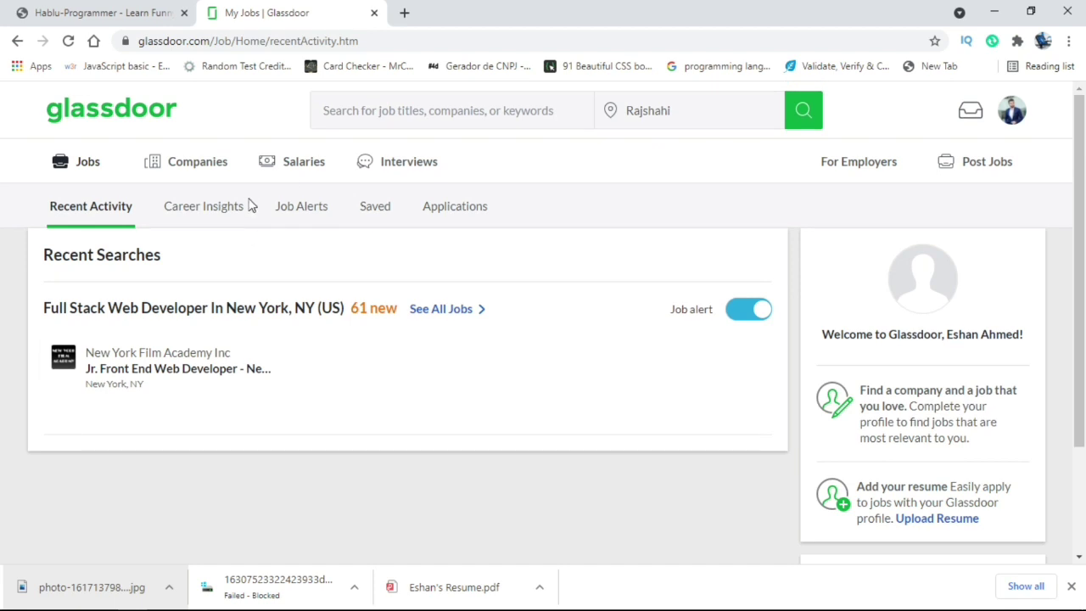
- Start a new search for job titles, companies or keywords
{"action": "left_click", "coordinate": [438, 115]}
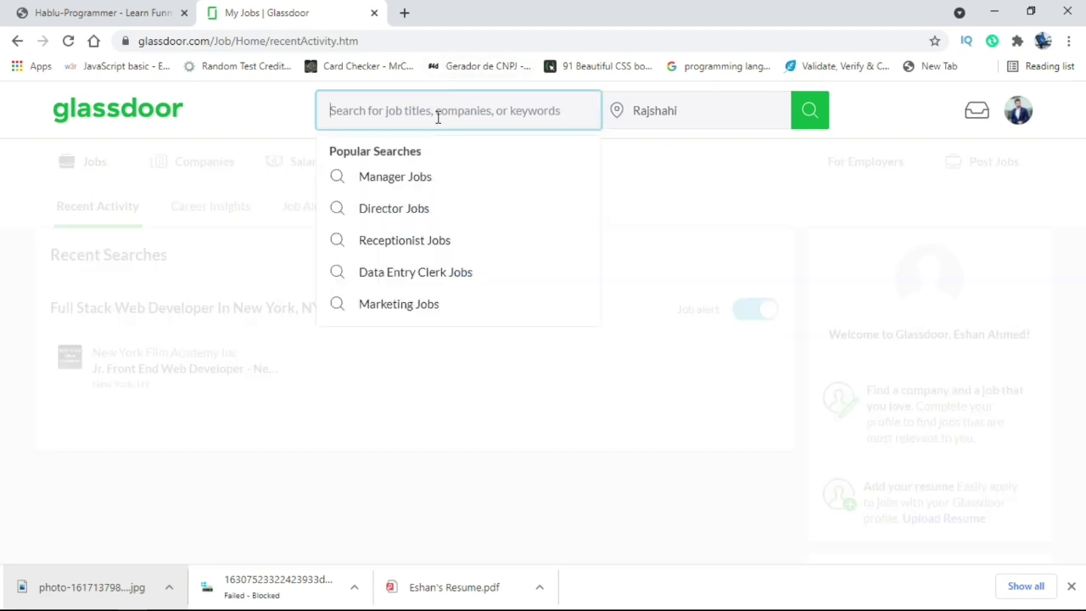